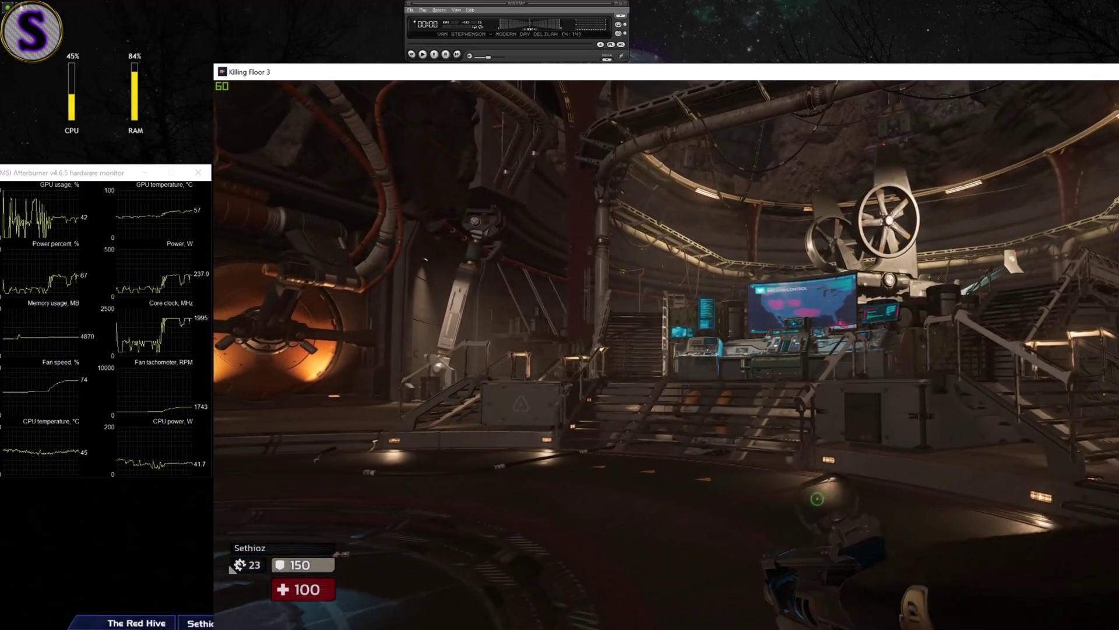
- Open the video settings from the in-game menu and set NVIDIA Reflex to Enabled
key(s)
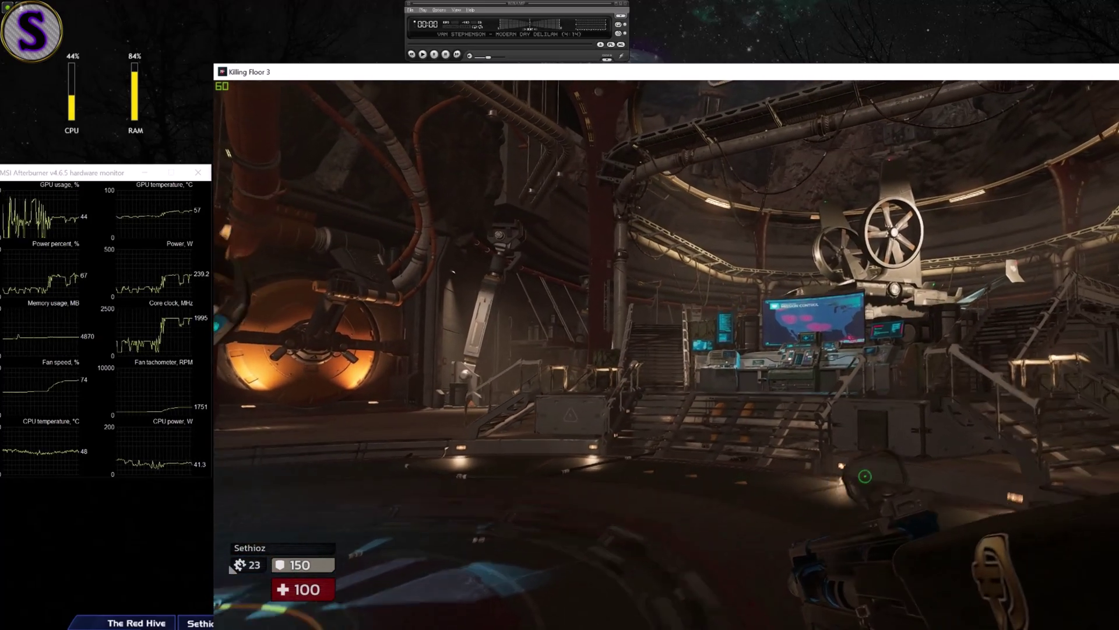
key(Escape)
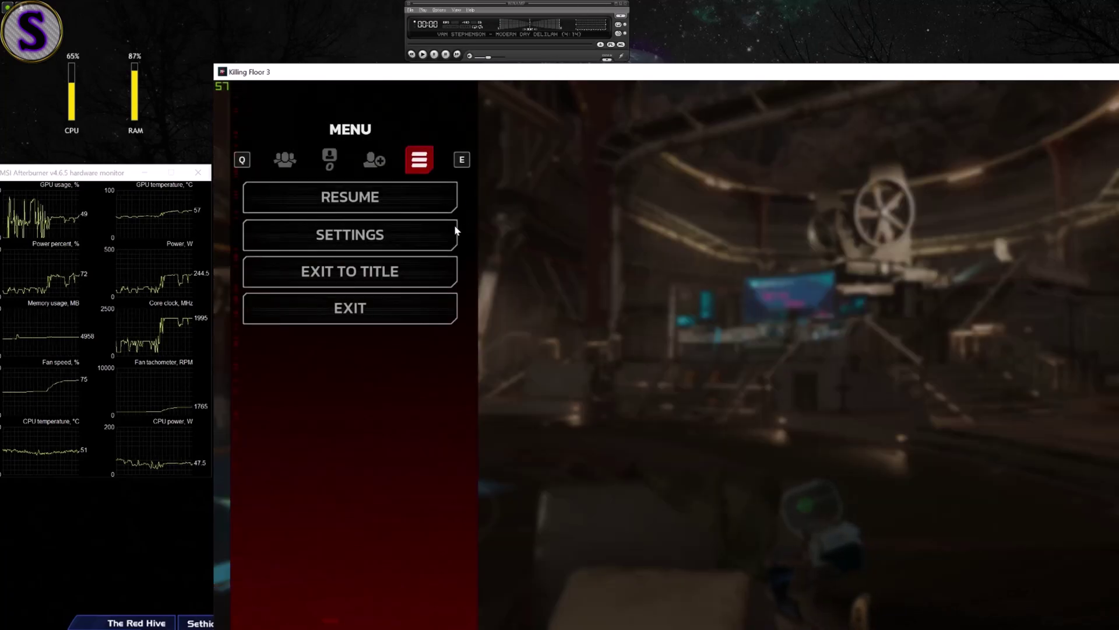
click(418, 241)
click(390, 121)
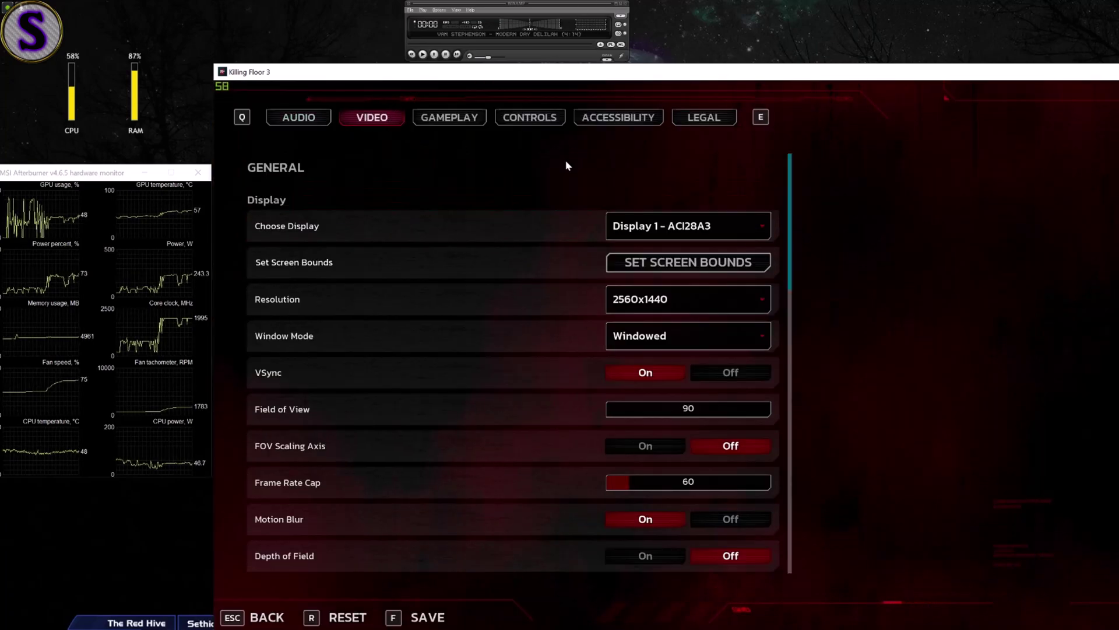
drag(794, 224, 793, 563)
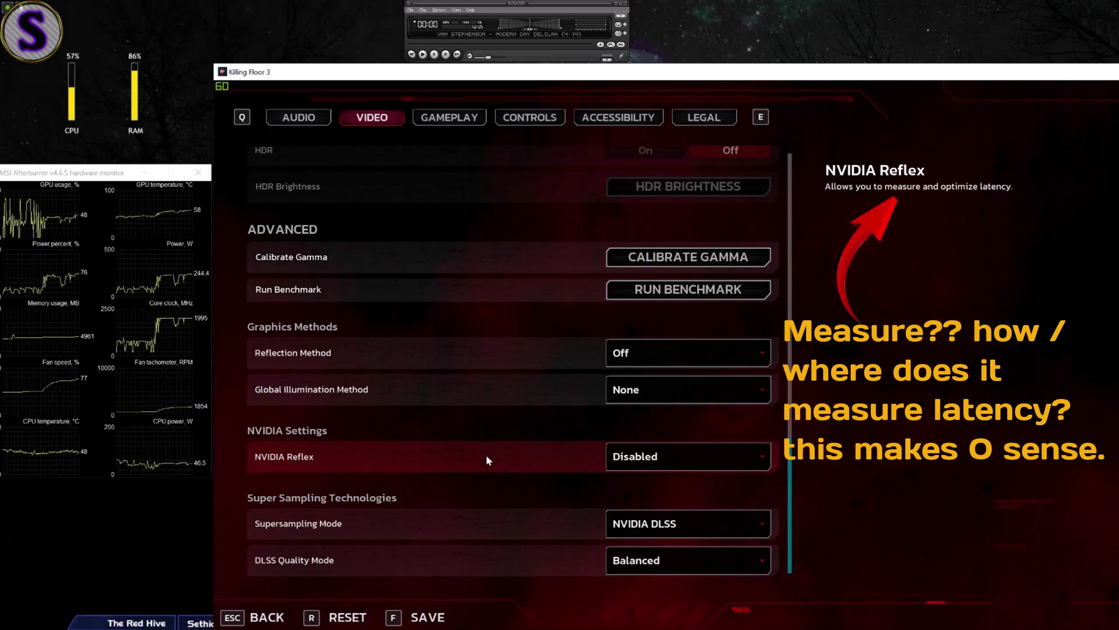
click(692, 457)
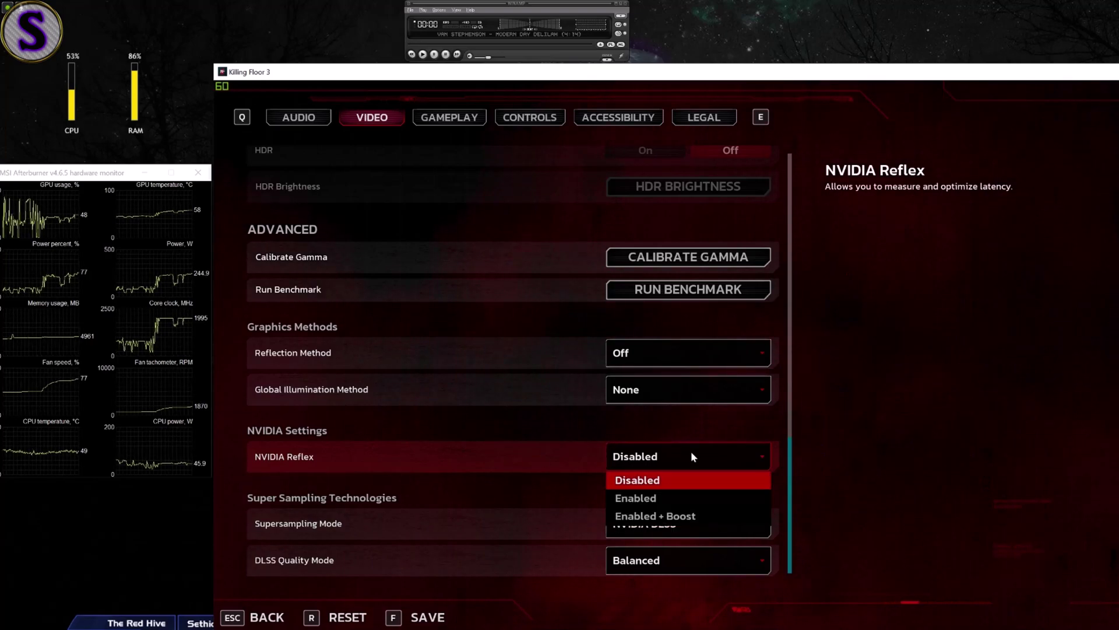
click(703, 499)
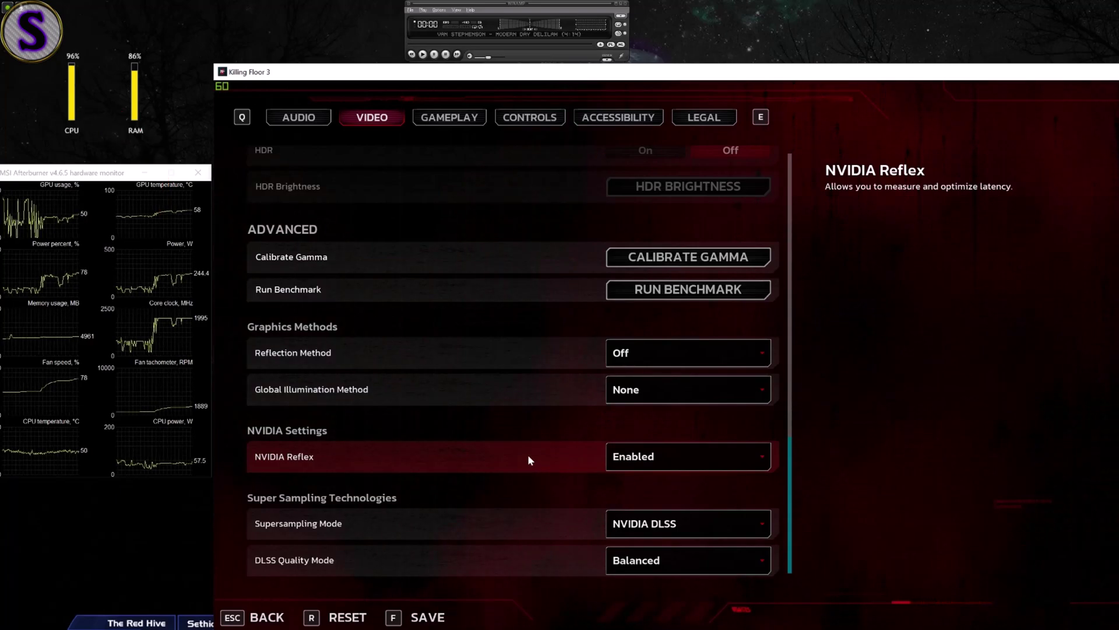
- Try NVIDIA Reflex at Enabled + Boost and return it to Disabled
click(716, 458)
click(670, 517)
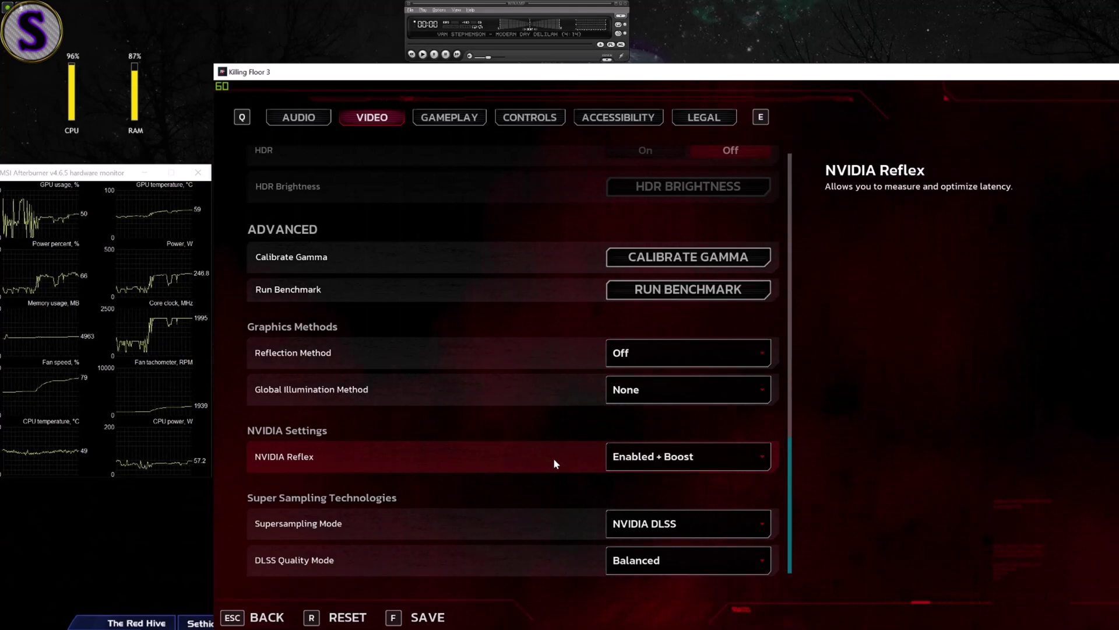
click(714, 455)
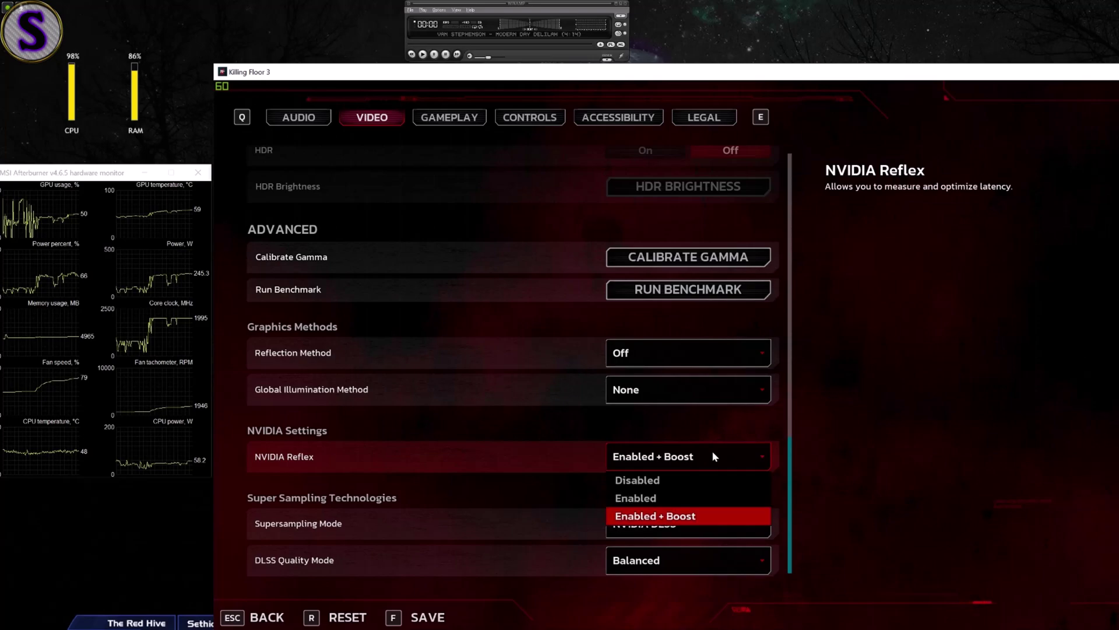
click(673, 481)
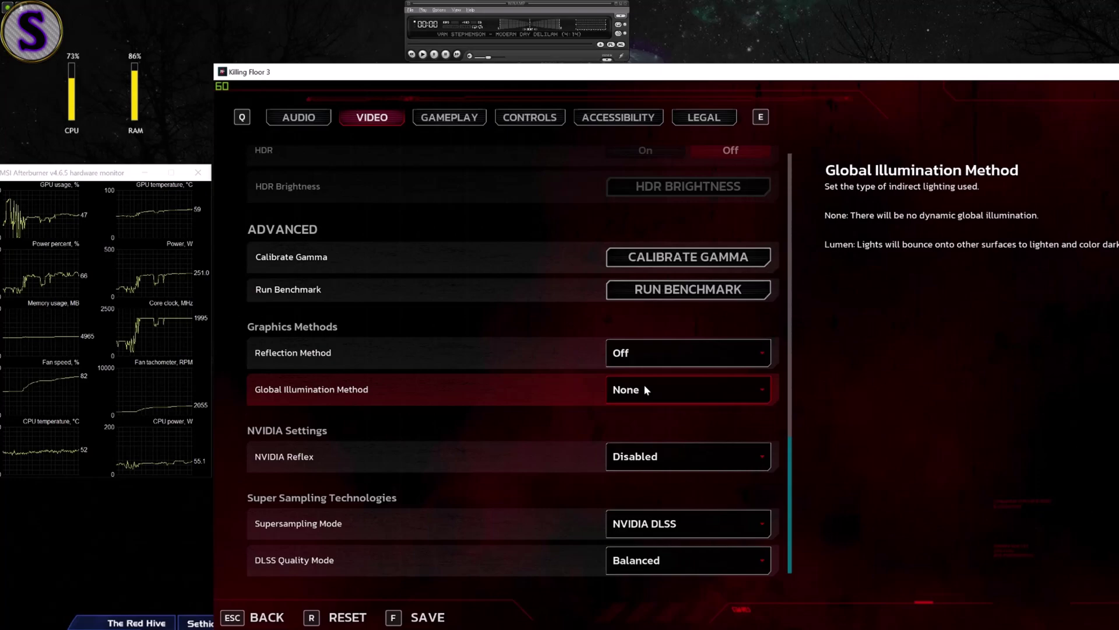
- Check the available Global Illumination Method options without changing the setting, and return to the game
click(669, 387)
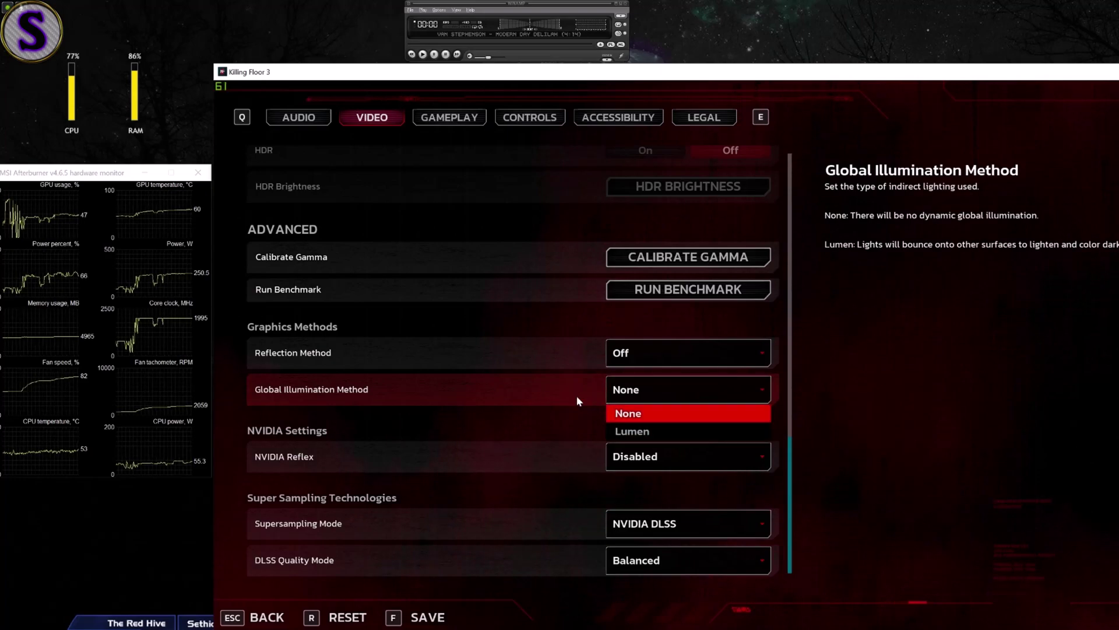
click(532, 394)
key(Escape)
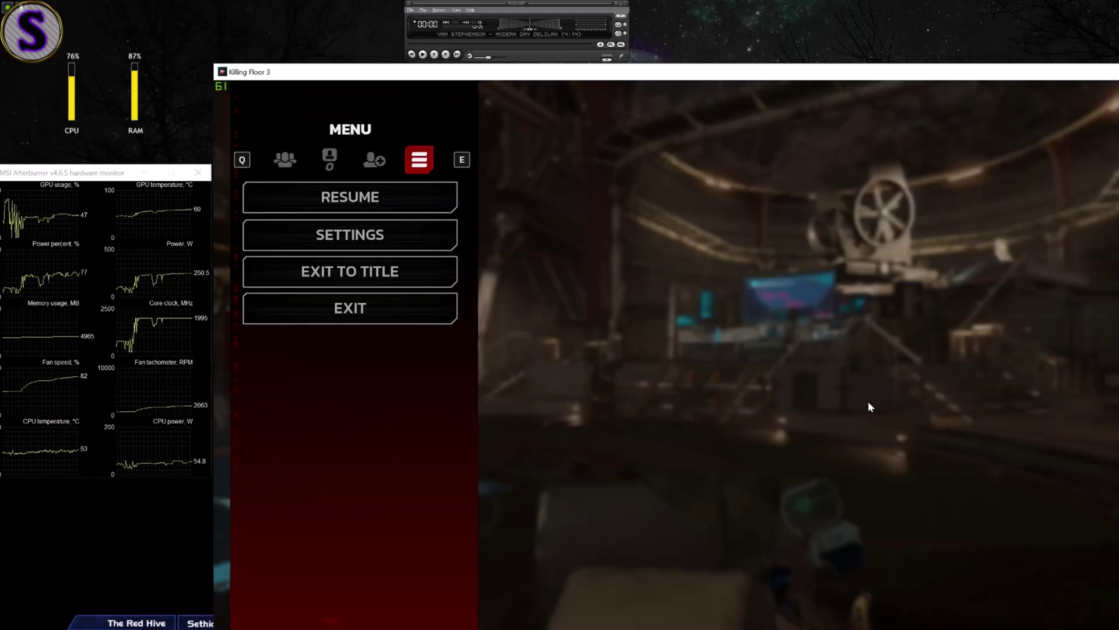
key(Escape)
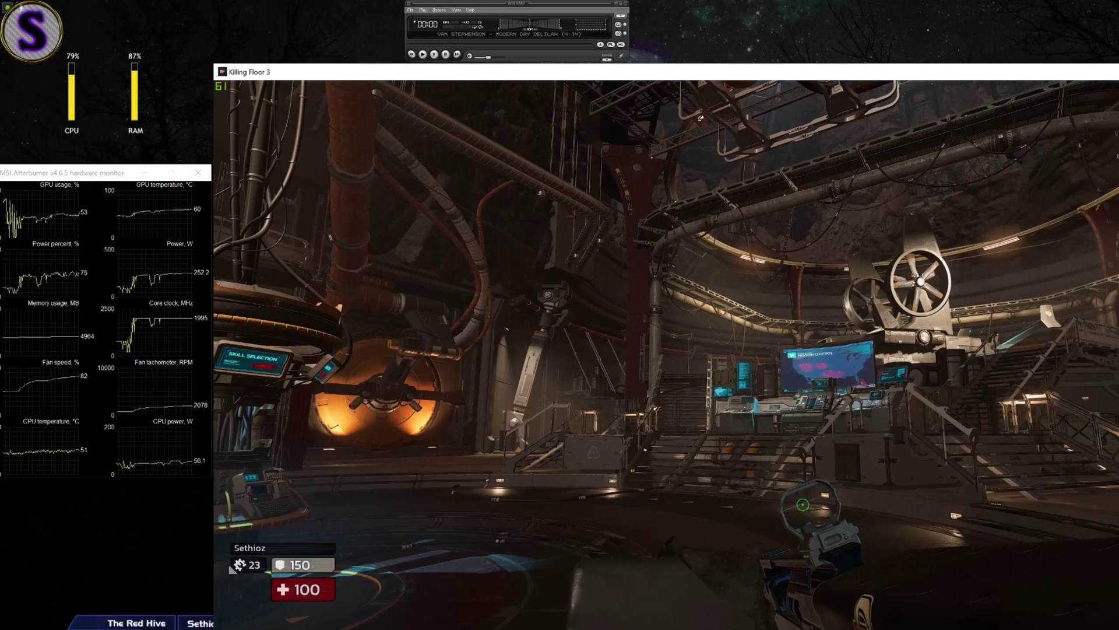
- Set both Global Illumination Method and Reflection Method to Lumen in the video settings, and resume the game
key(Escape)
click(371, 242)
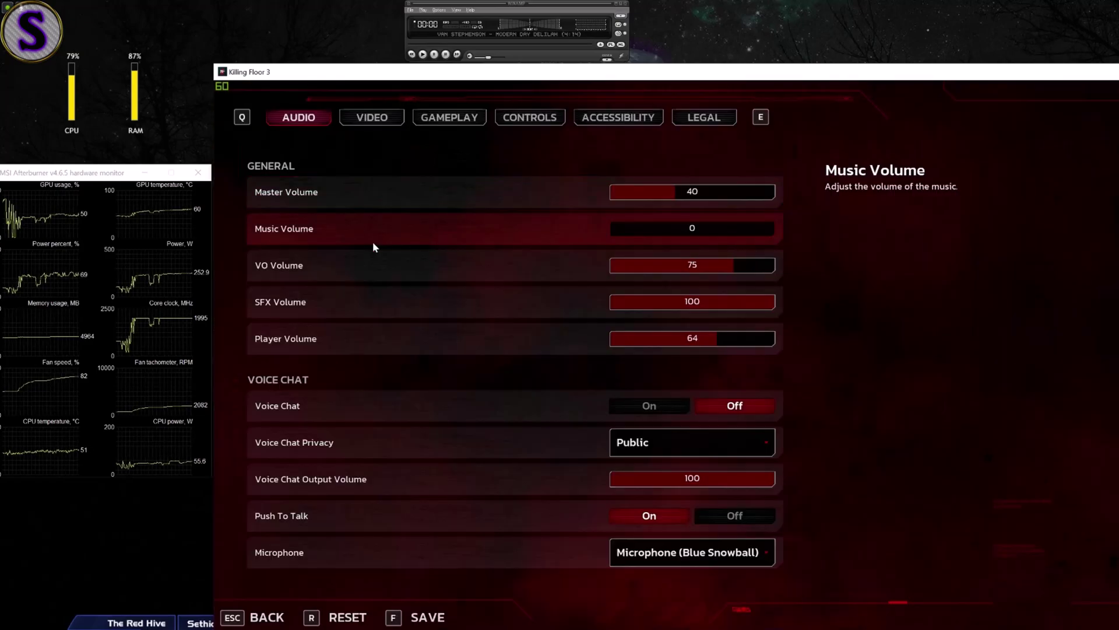
key(e)
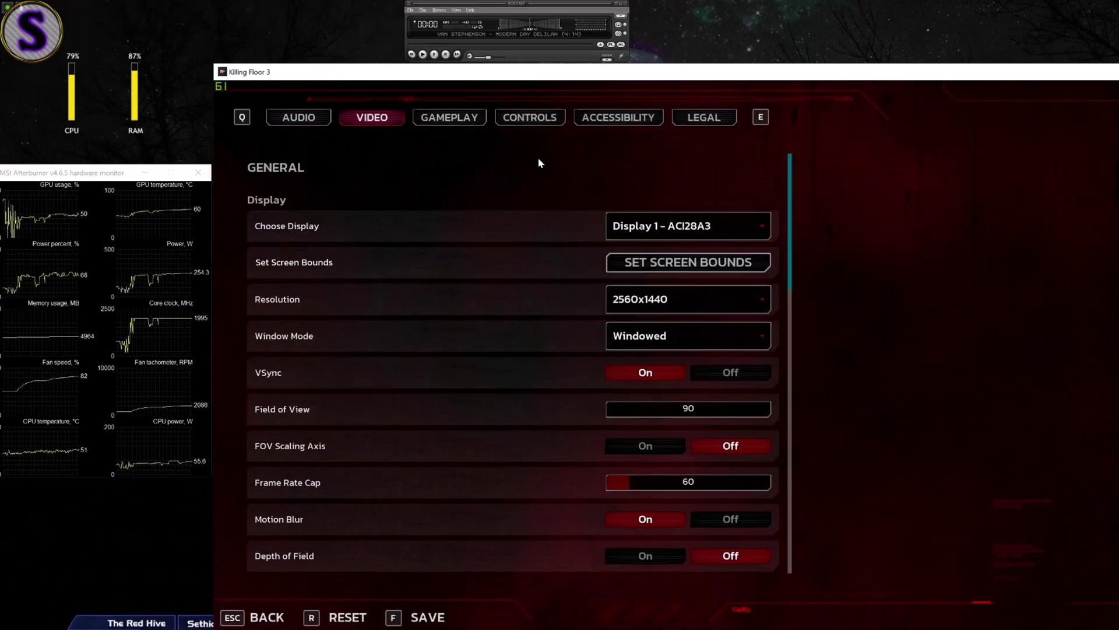
drag(793, 222, 815, 596)
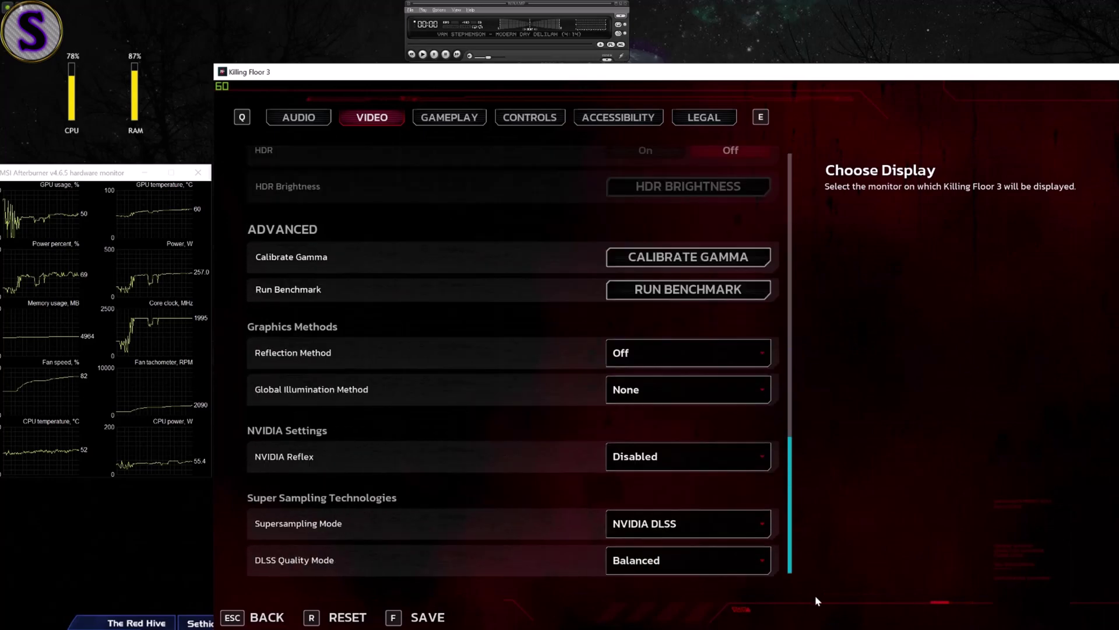
click(663, 389)
click(665, 431)
click(641, 355)
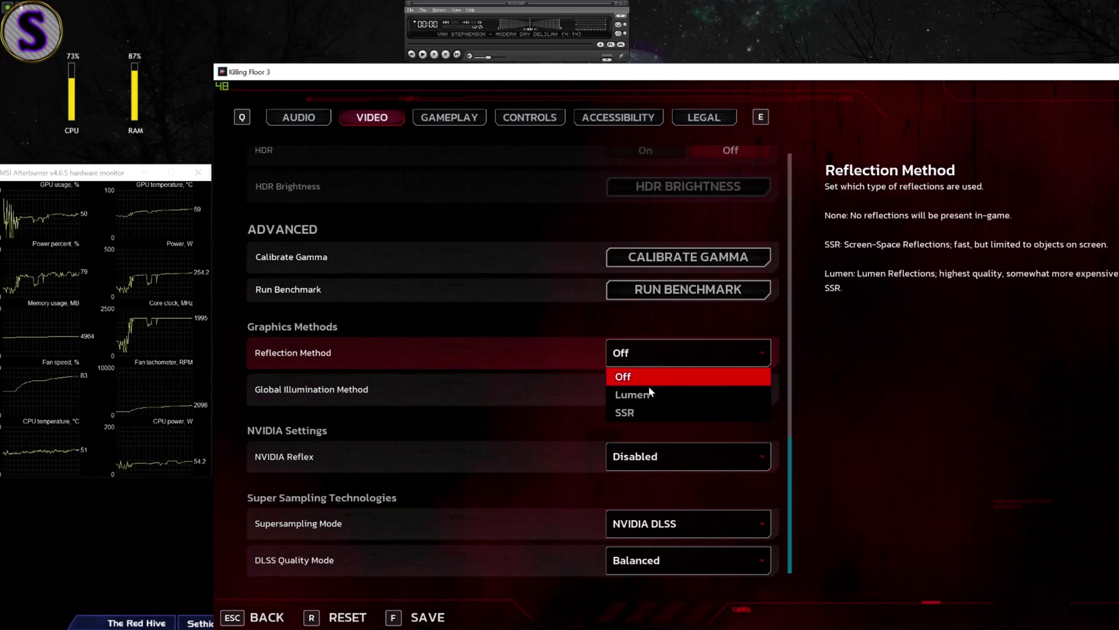
click(647, 392)
key(Escape)
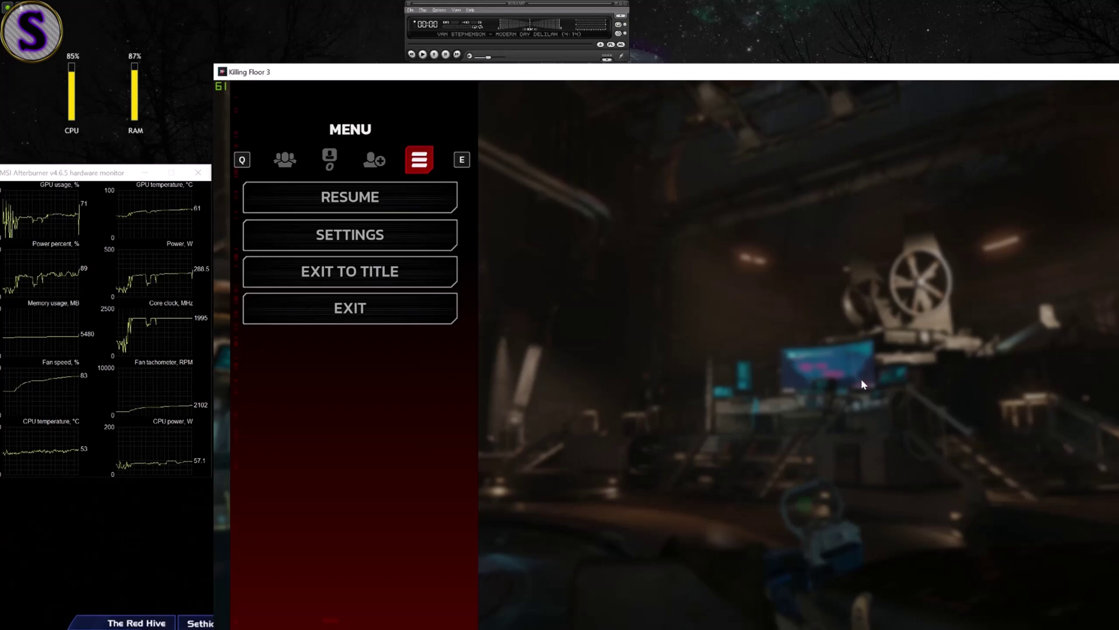
key(Escape)
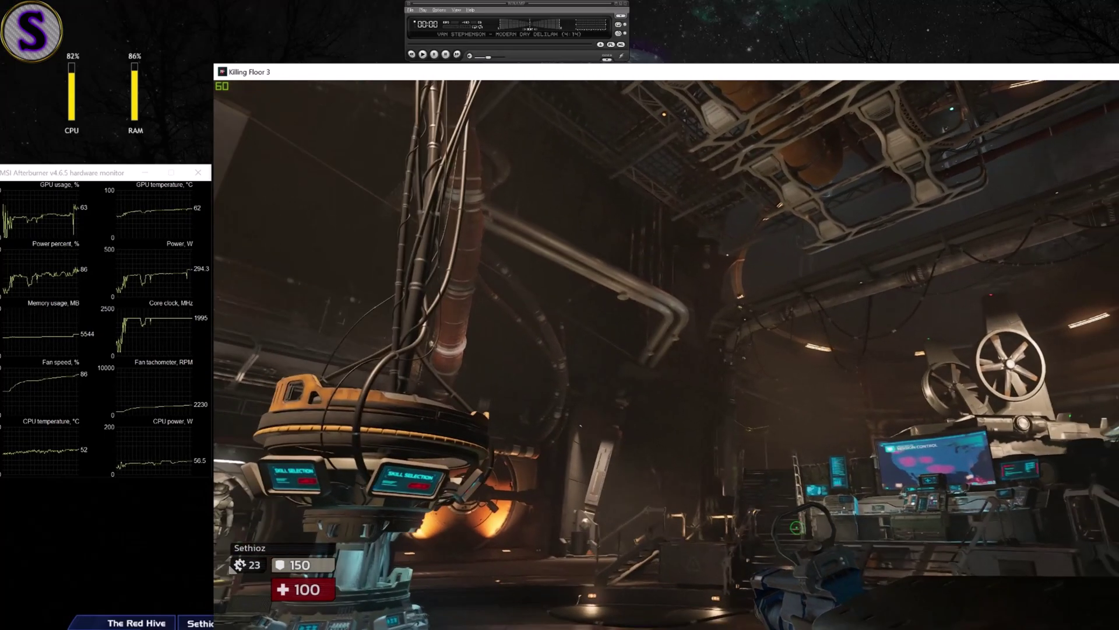
- Walk around the hub and examine its lighting, shadows and floor reflections with Lumen active
key(w)
key(w)
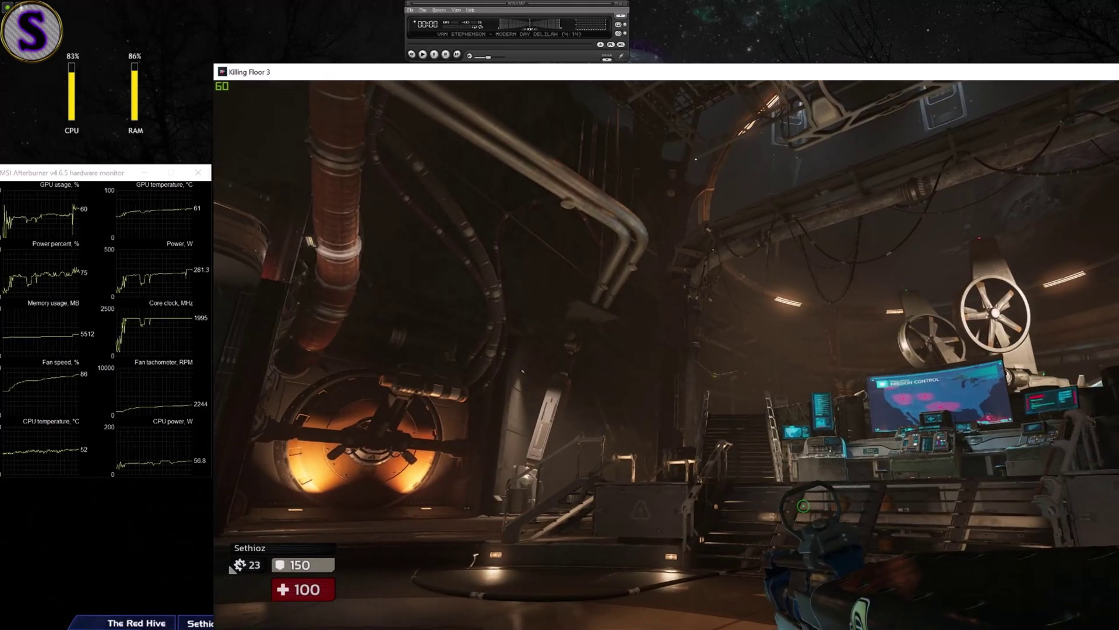
key(w)
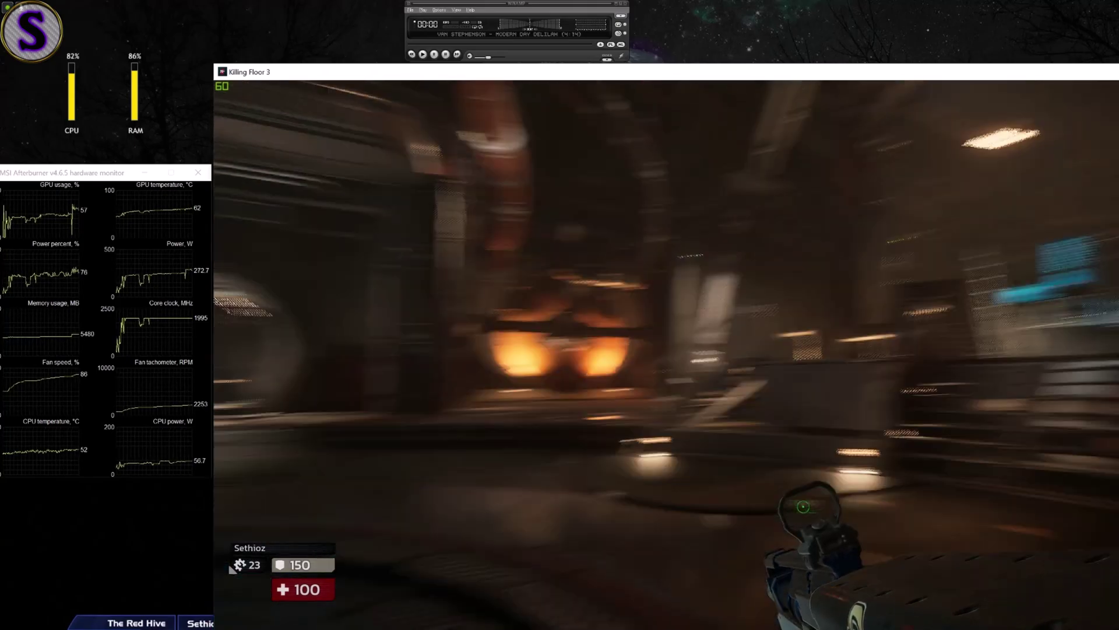
key(w)
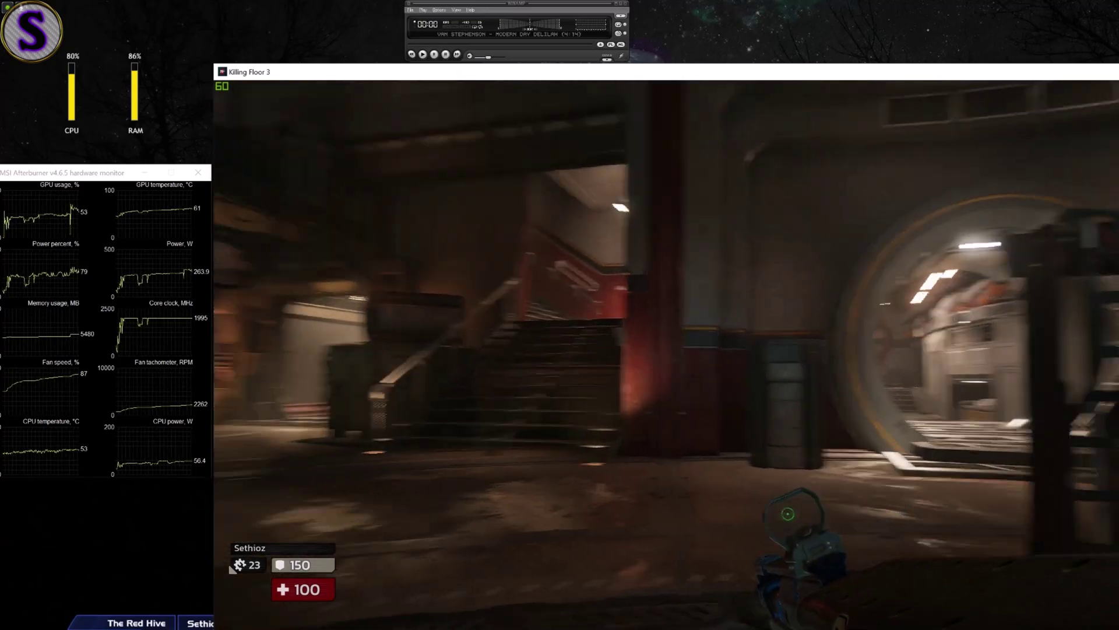
key(w)
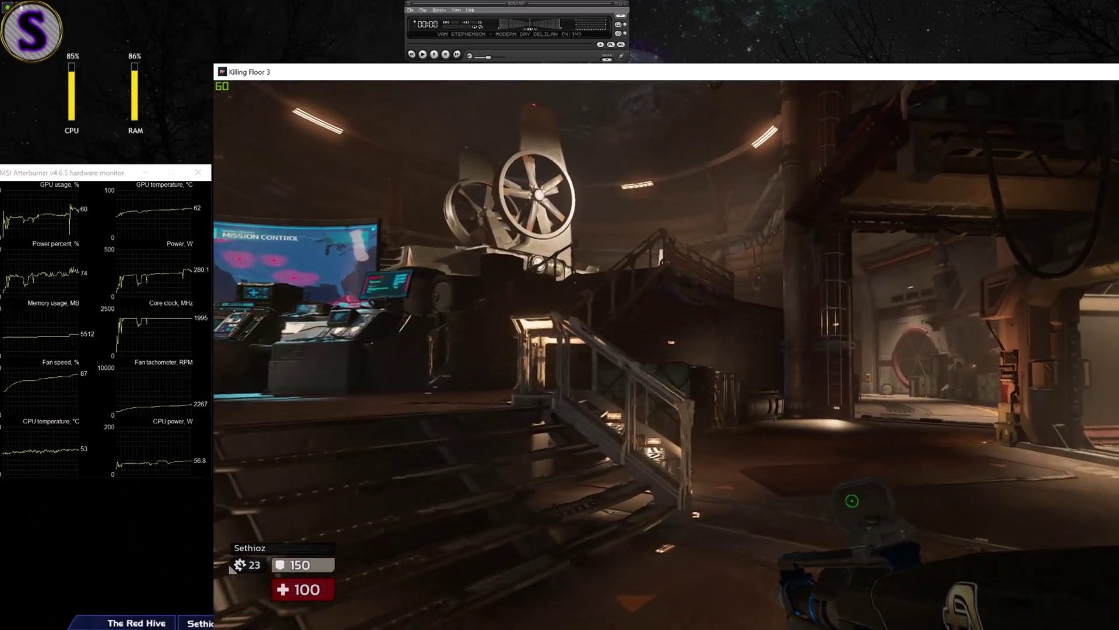
key(d)
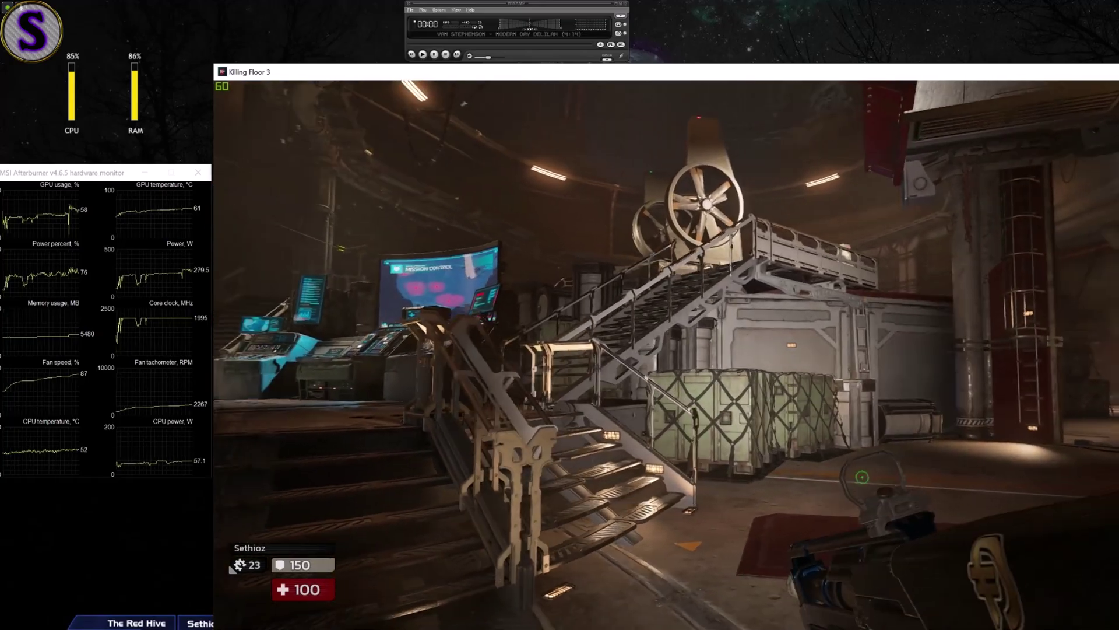
key(a)
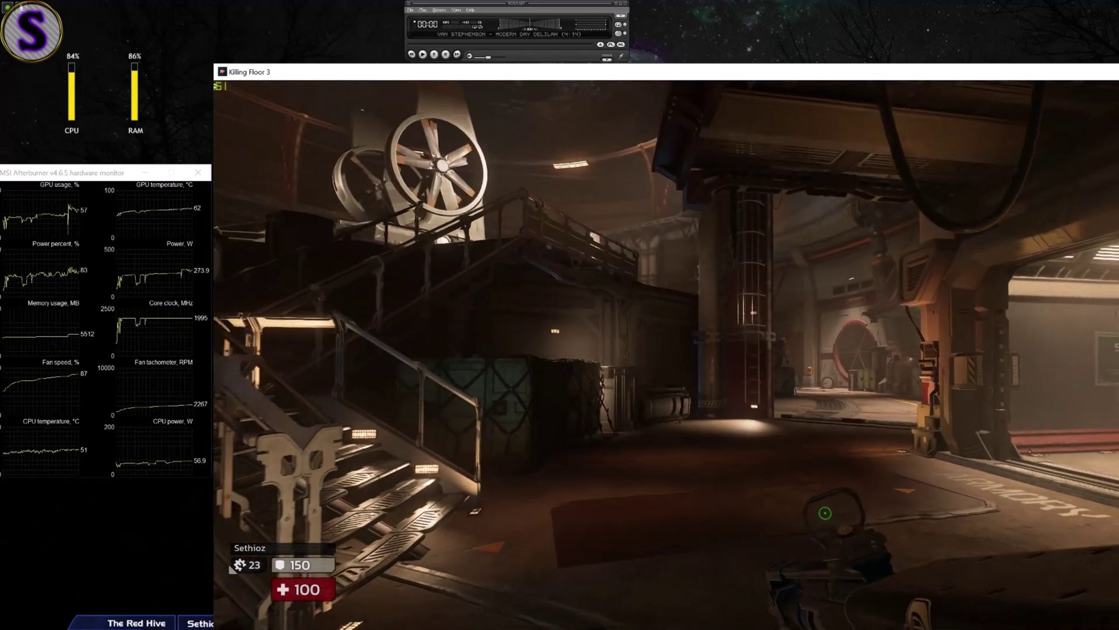
key(w)
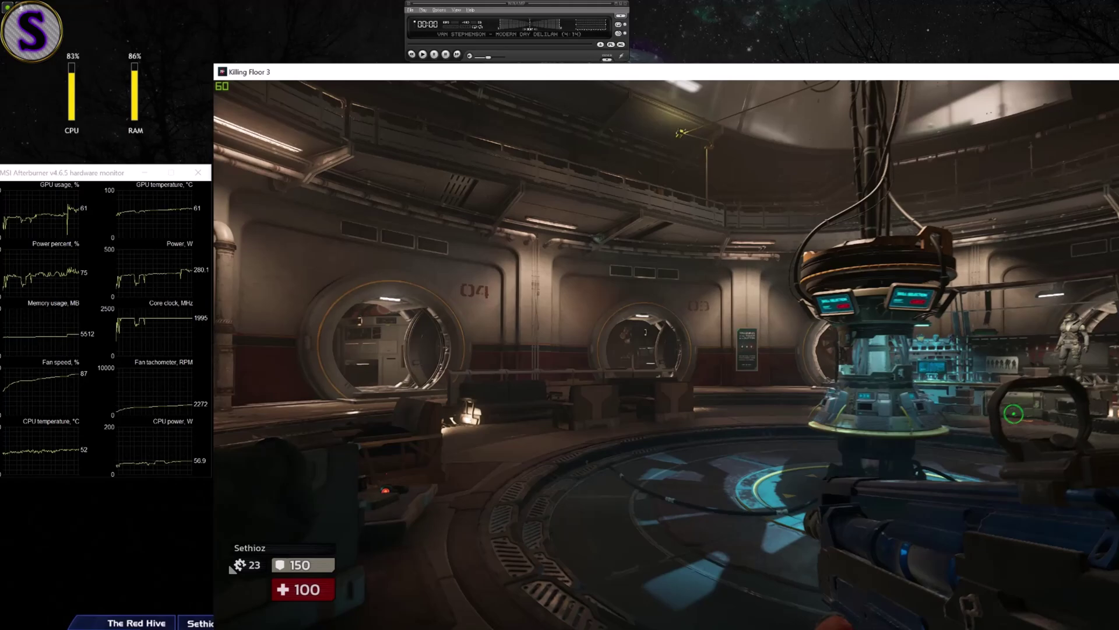
key(w)
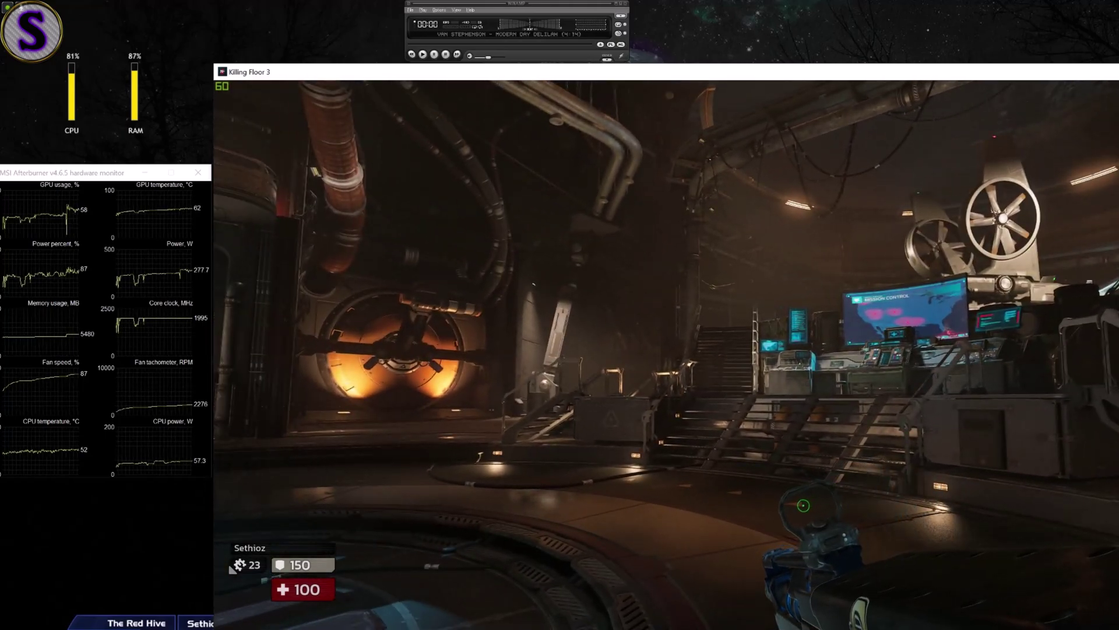
key(s)
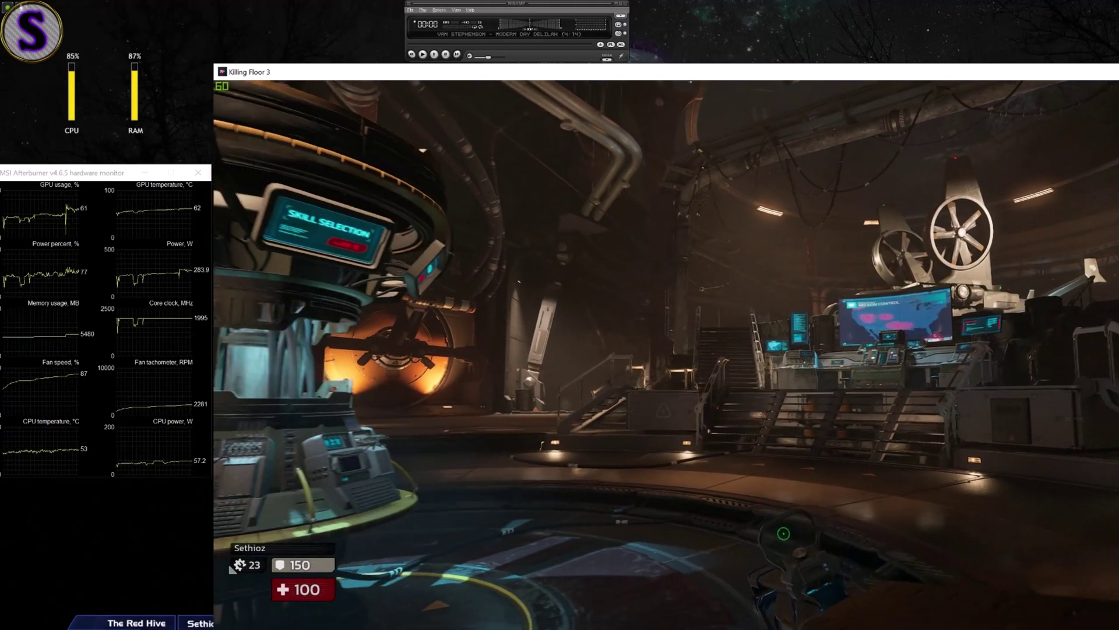
key(w)
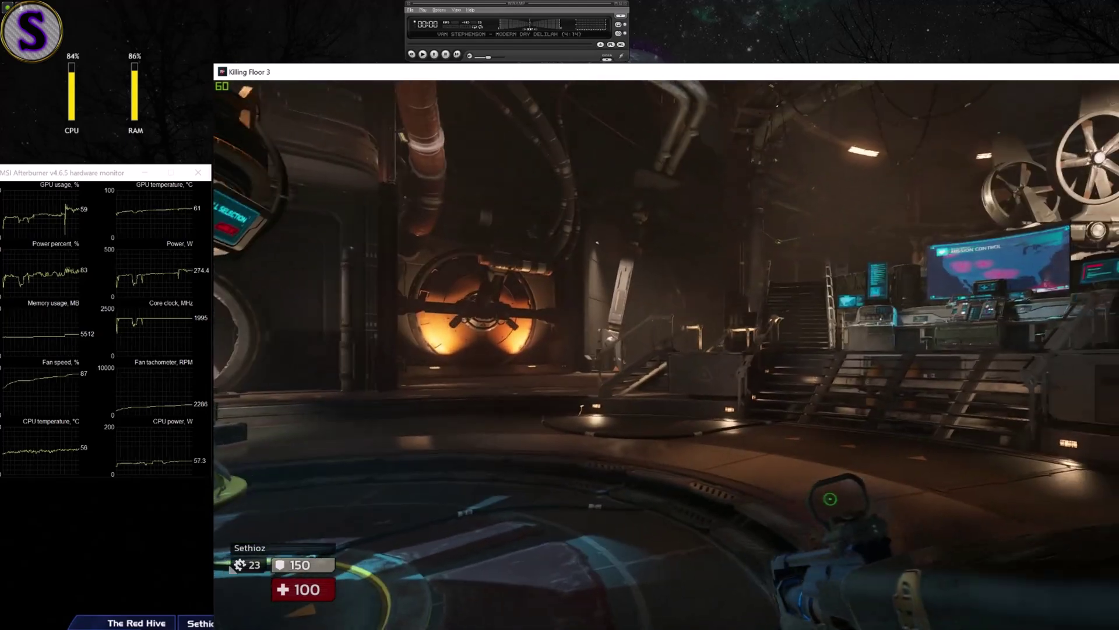
key(s)
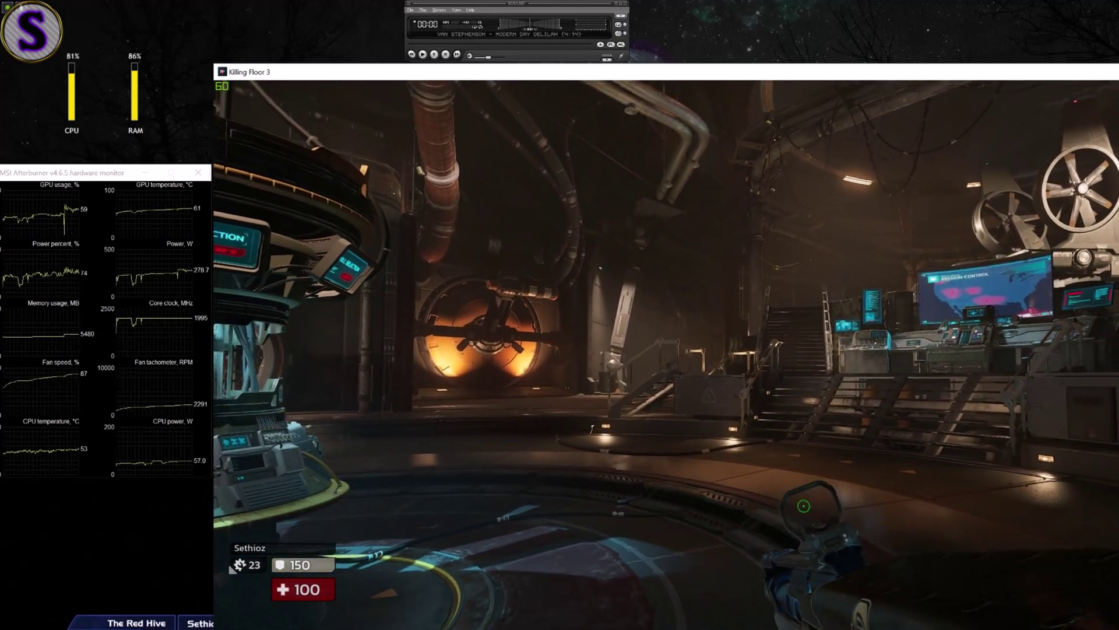
key(s)
key(w)
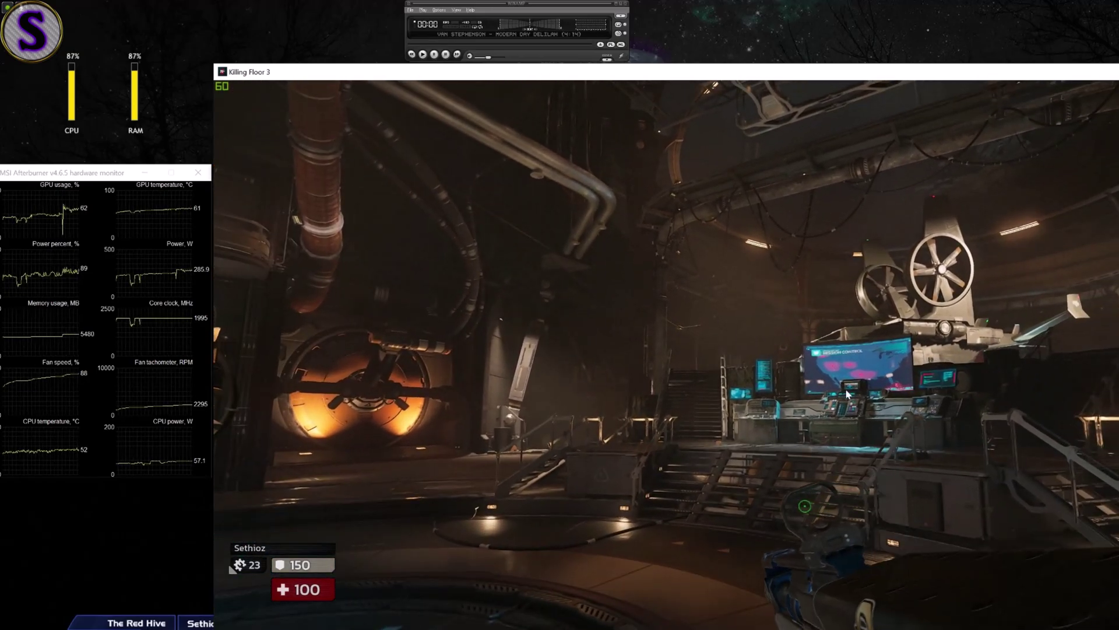
- Set Global Illumination Method to None and Reflection Method to Off in the video settings, and leave the settings screen
key(Escape)
click(356, 245)
click(376, 119)
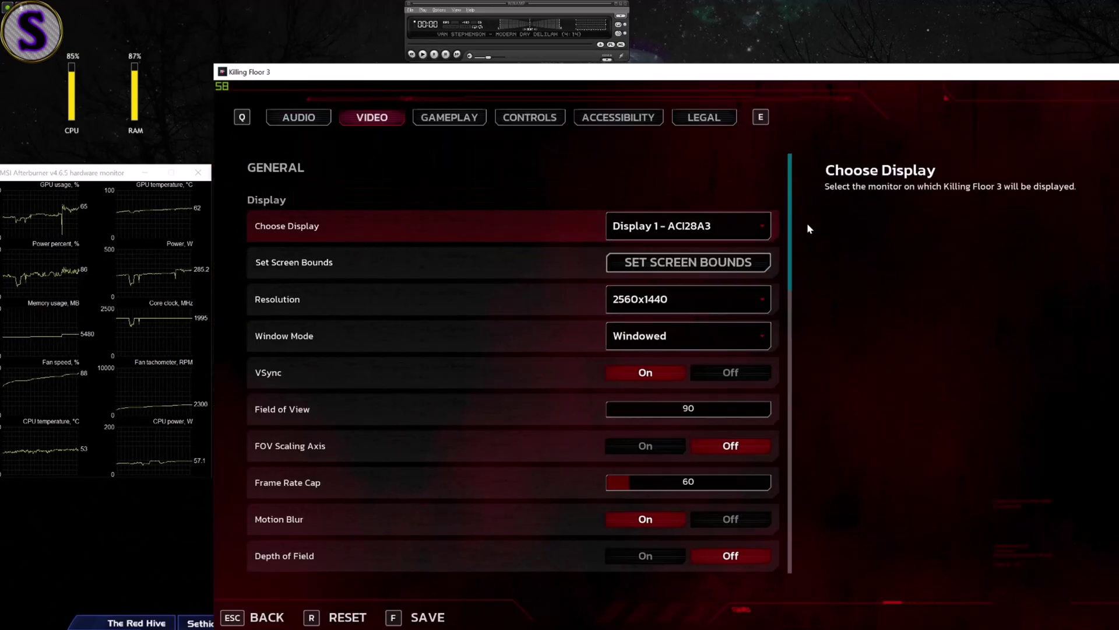
drag(796, 223, 812, 532)
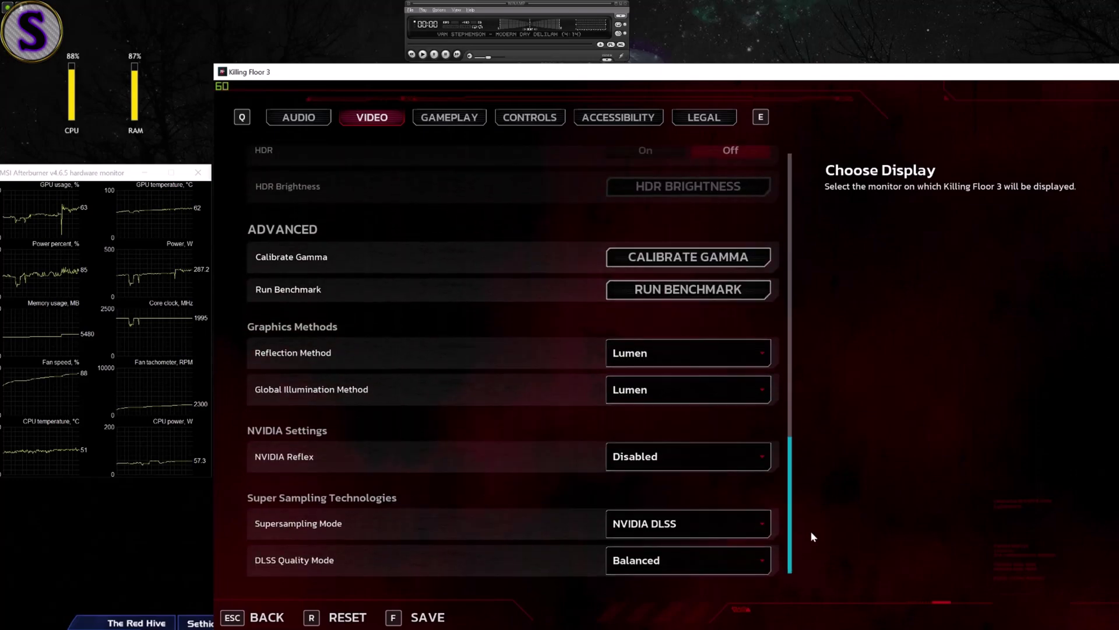
click(649, 393)
click(651, 414)
click(657, 351)
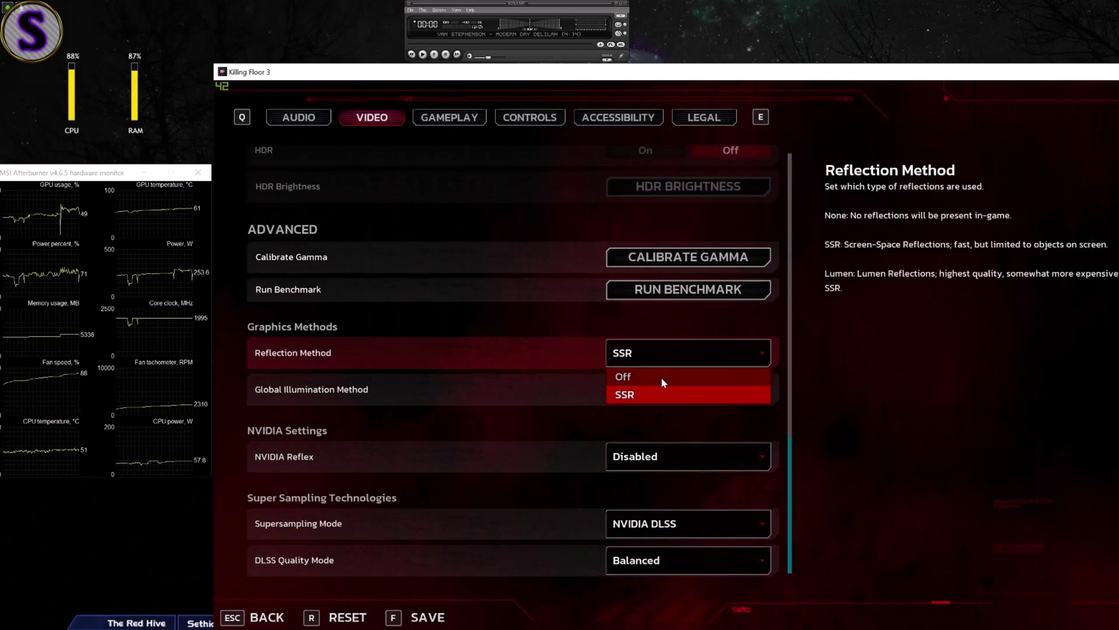
click(661, 377)
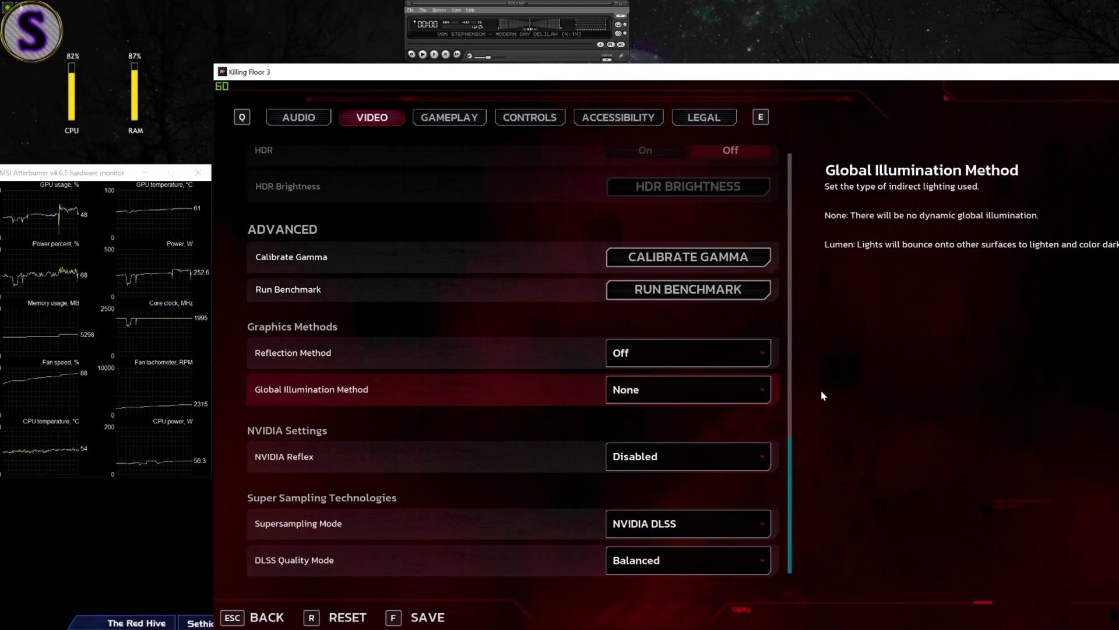
key(Escape)
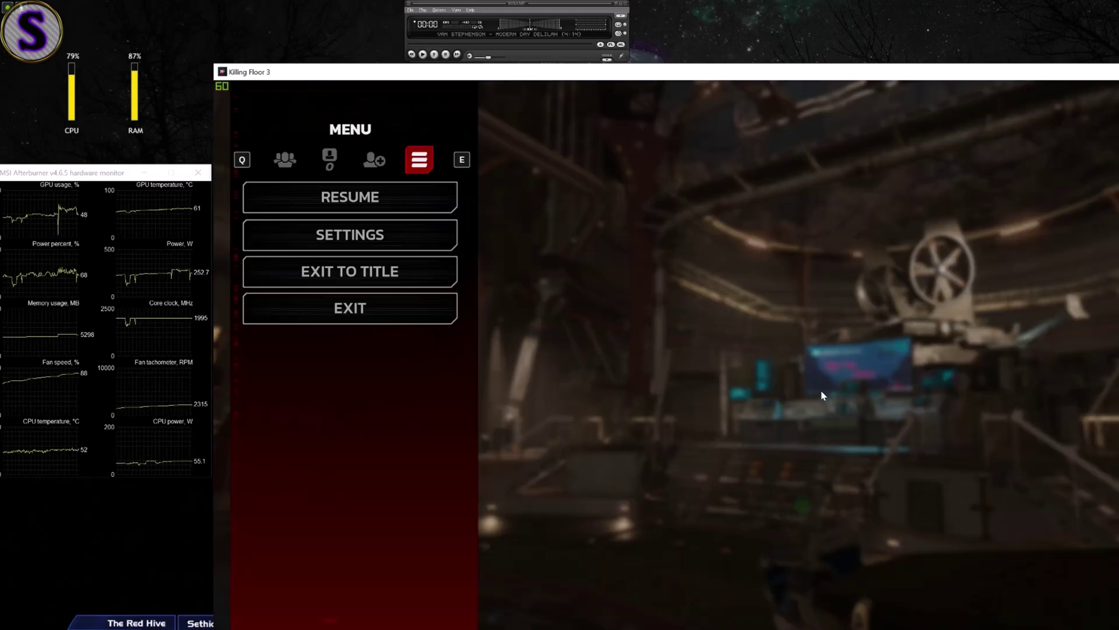
- Resume the game and walk around the hub to examine its lighting and floor reflections with Lumen turned off
key(Escape)
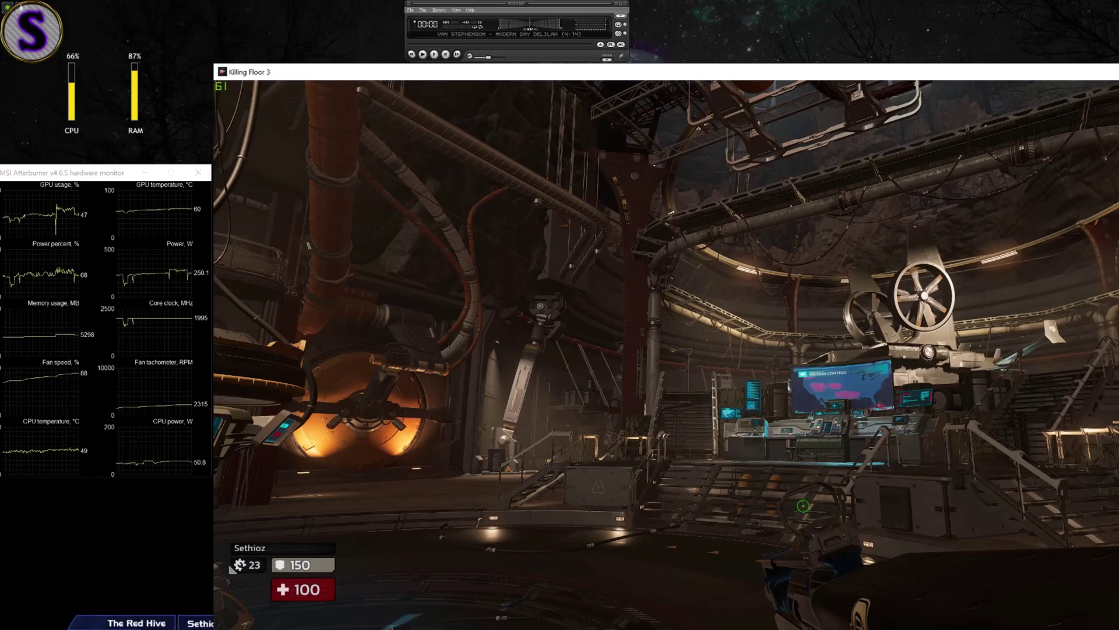
key(w)
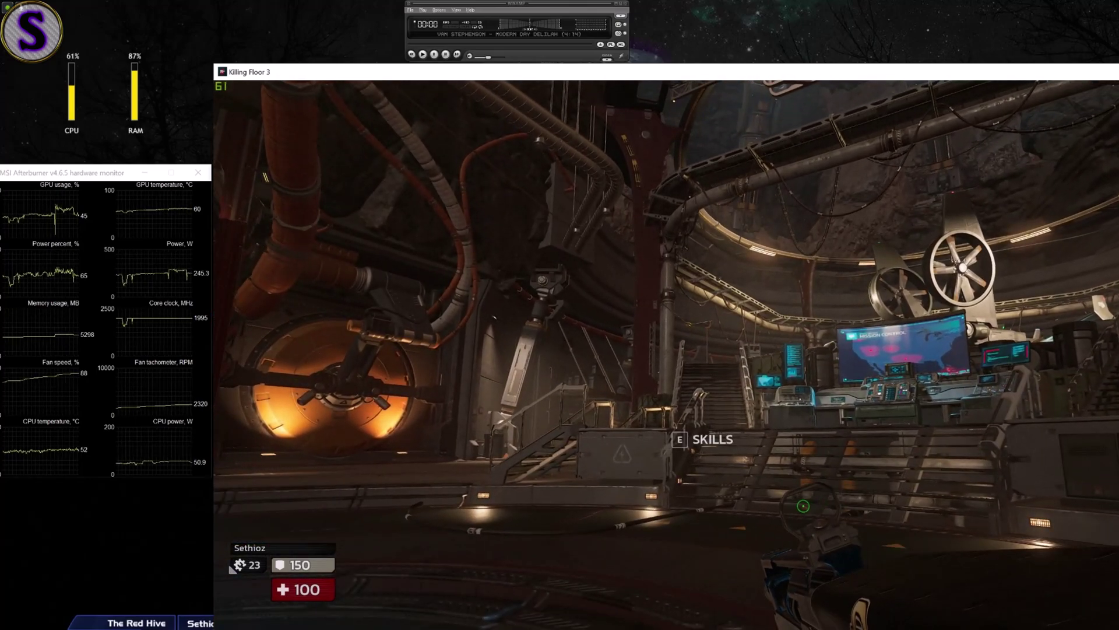
key(d)
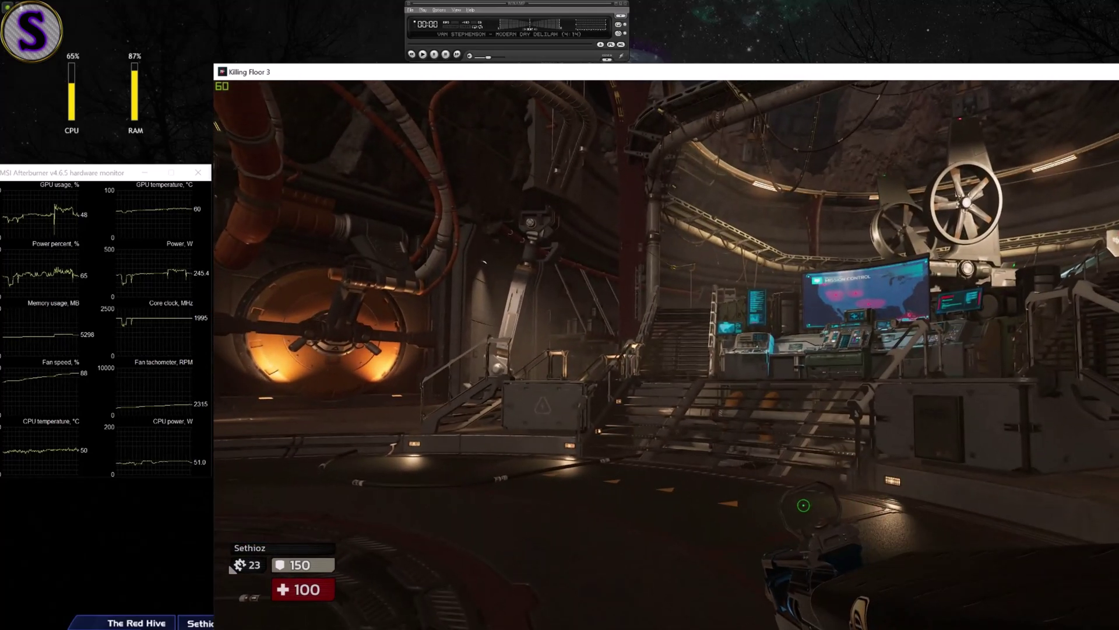
key(w)
key(w)
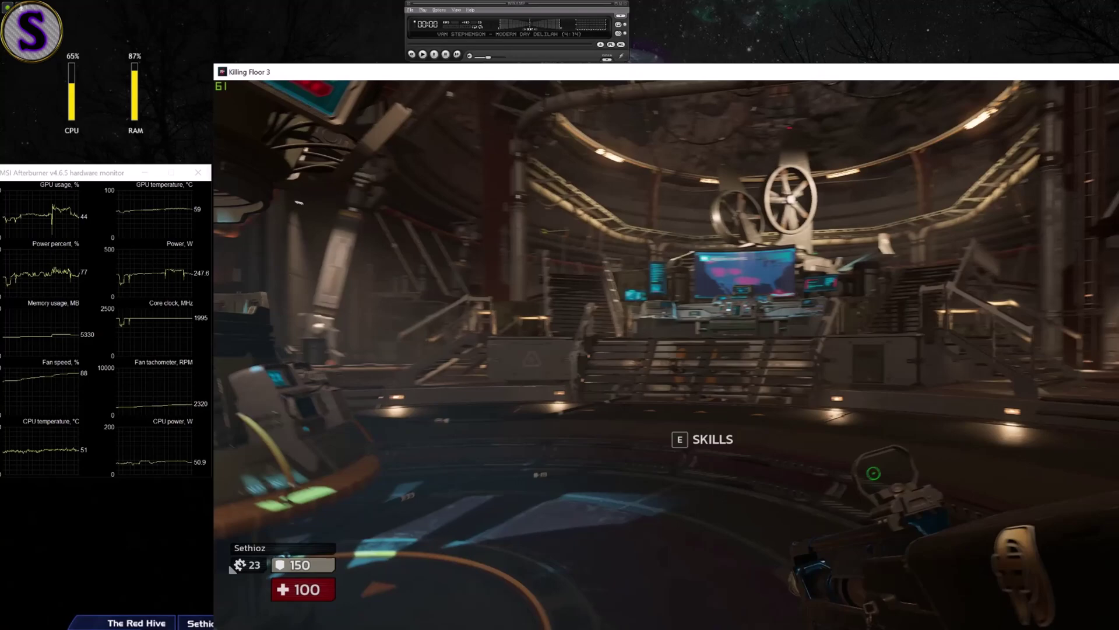
key(d)
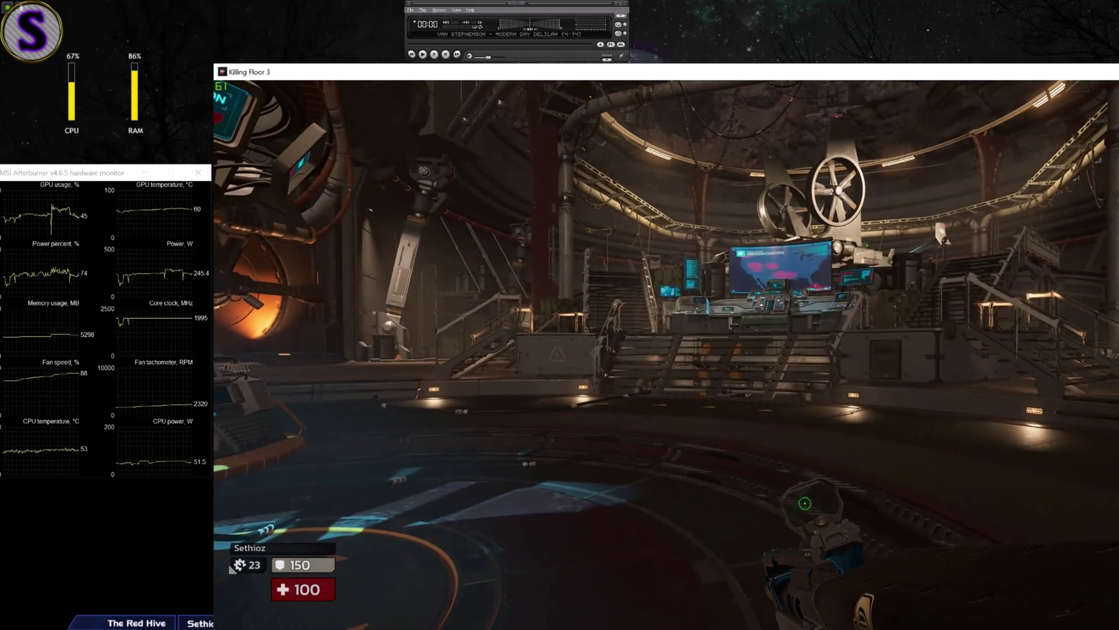
key(w)
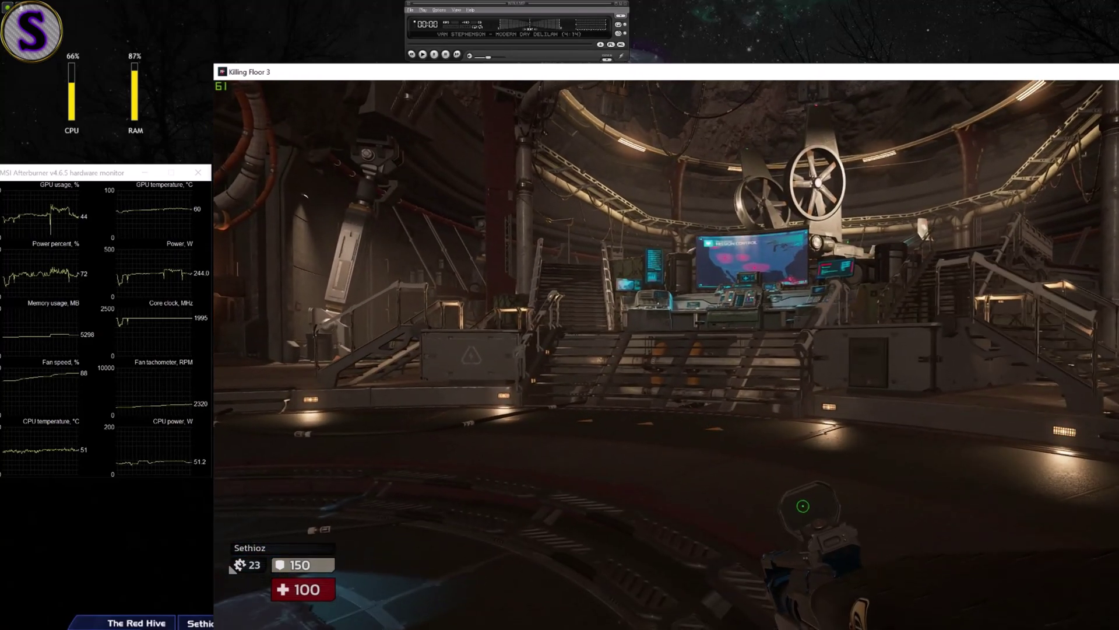
- Review the Quality Settings in the video settings without changing them, and return to walking around the hub
key(Escape)
click(341, 234)
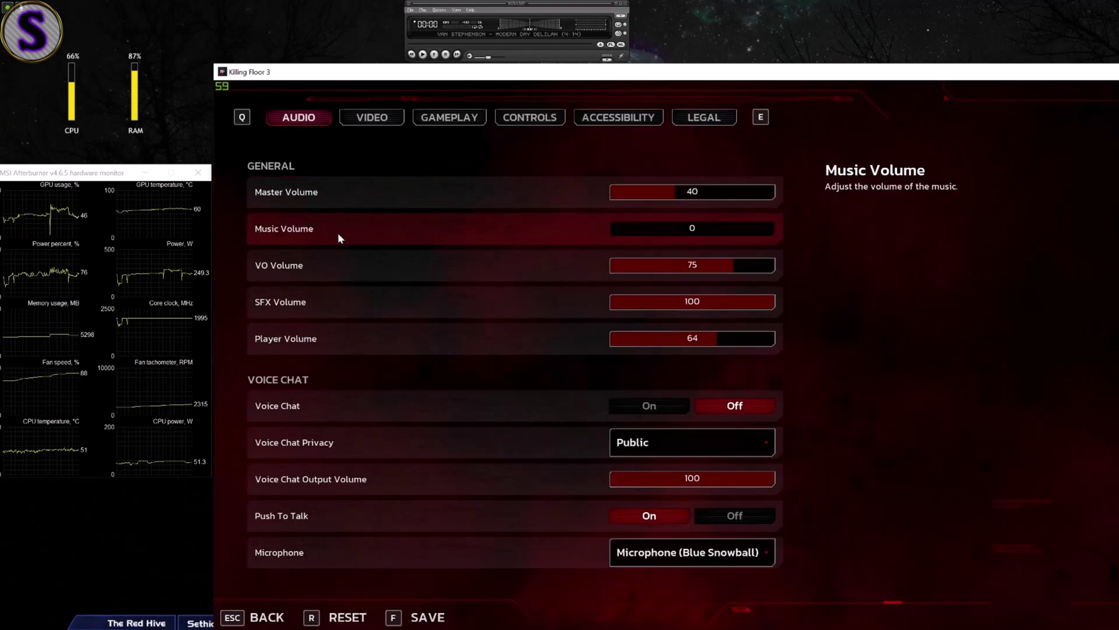
click(372, 120)
drag(789, 249, 790, 366)
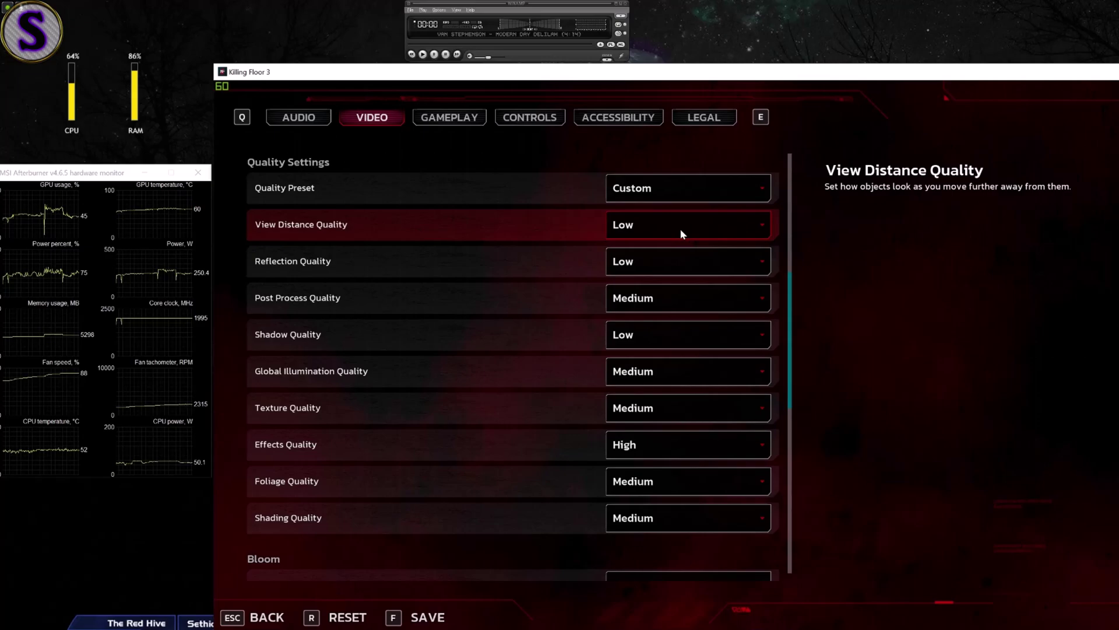
key(Escape)
key(Escape)
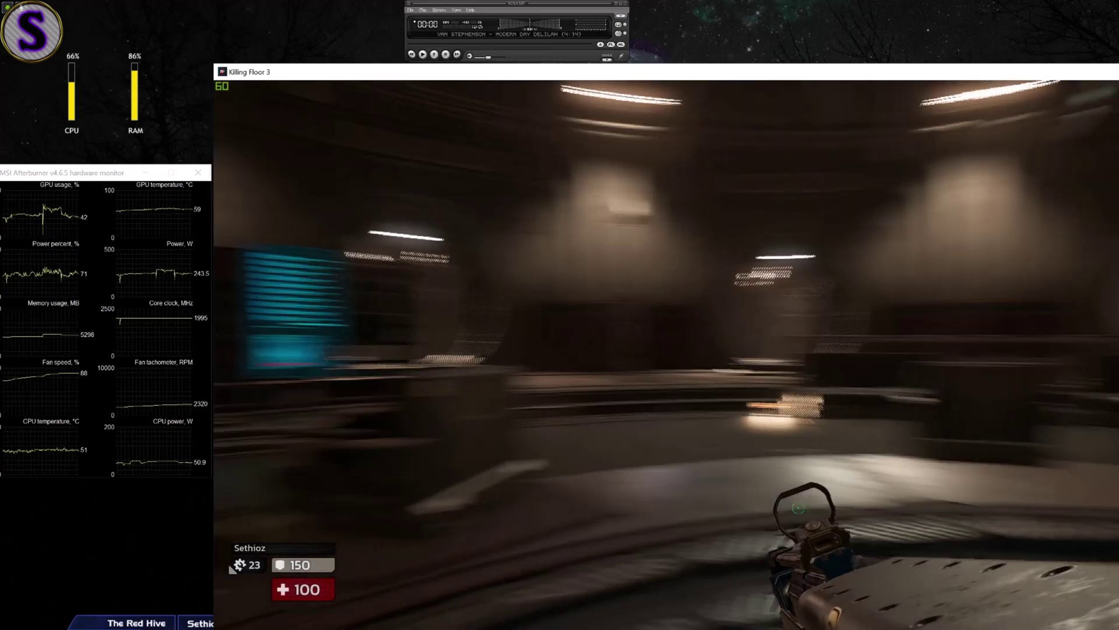
key(w)
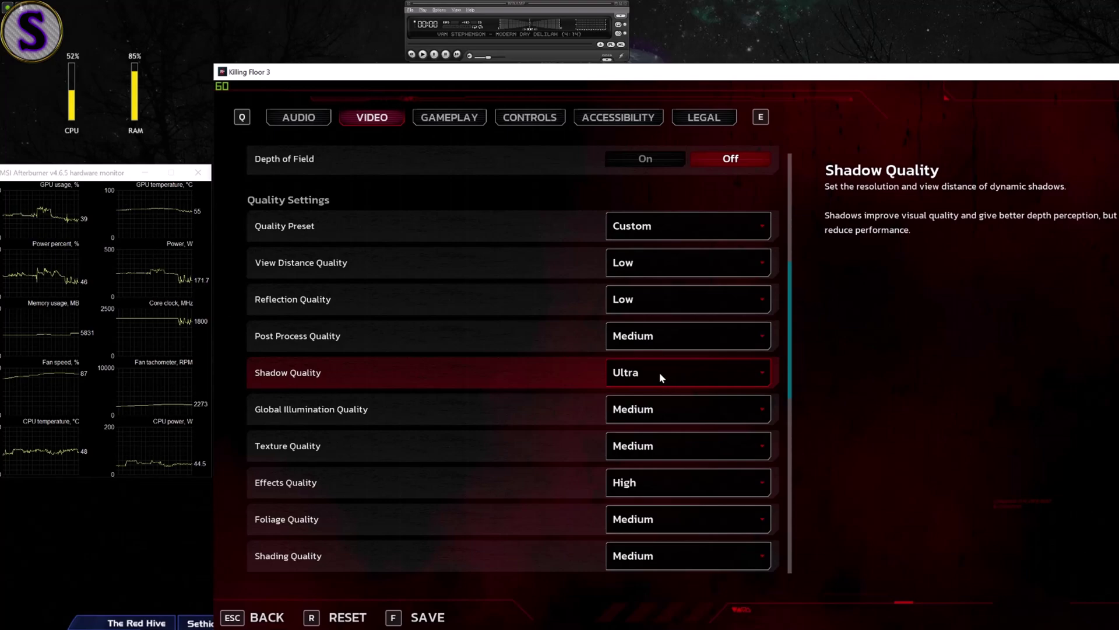
- Set Shadow Quality to Low in the video settings, and resume the game to look at the hub's shadows
click(660, 372)
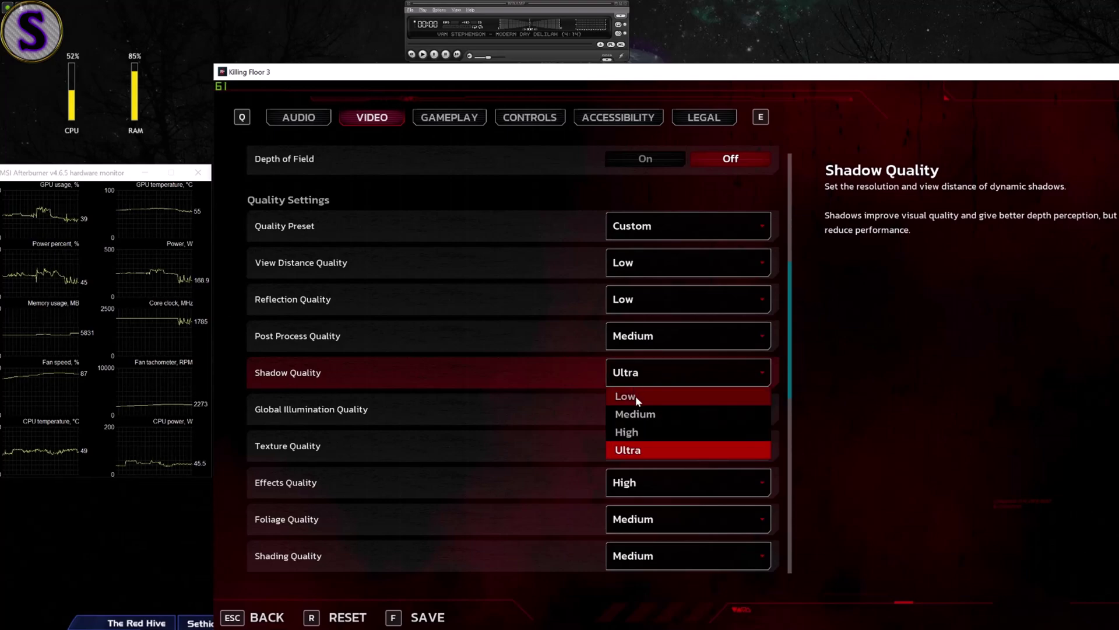
click(636, 397)
key(Escape)
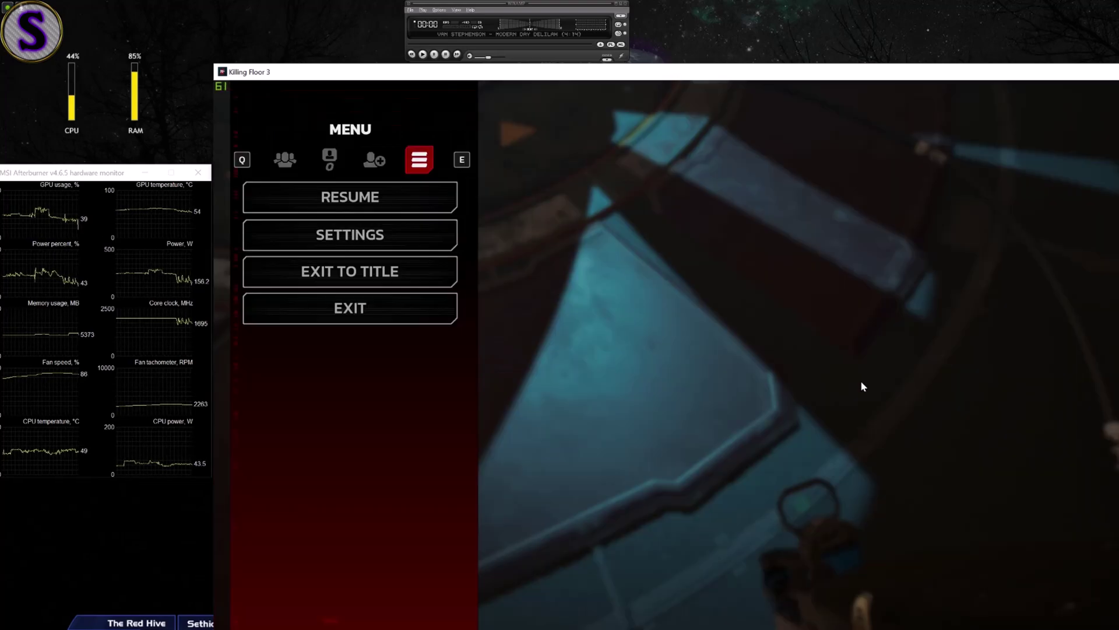
key(Escape)
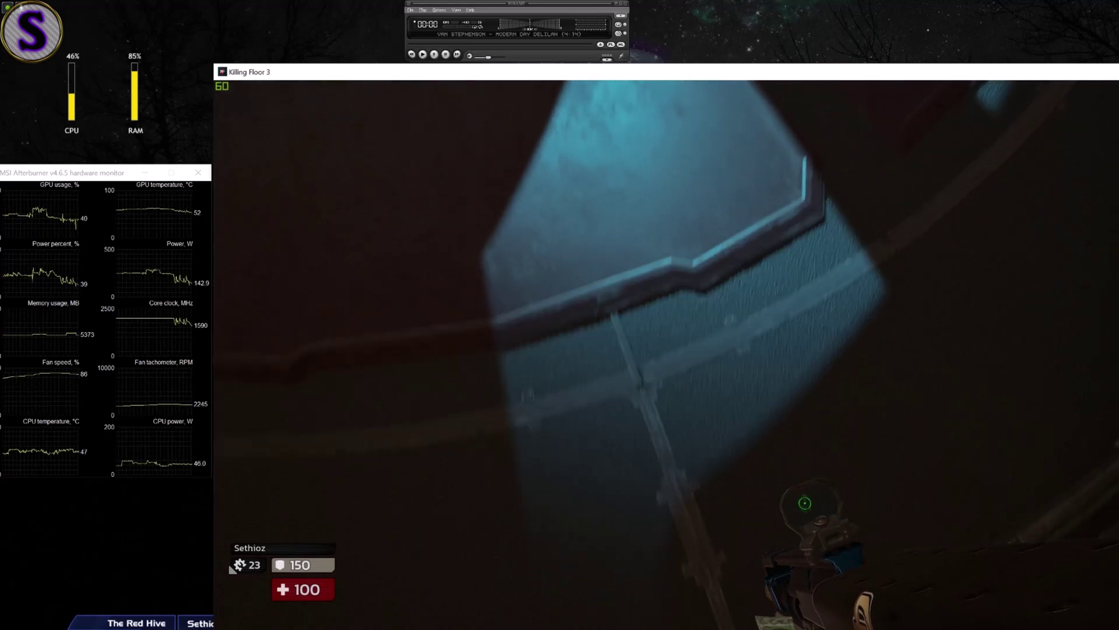
key(s)
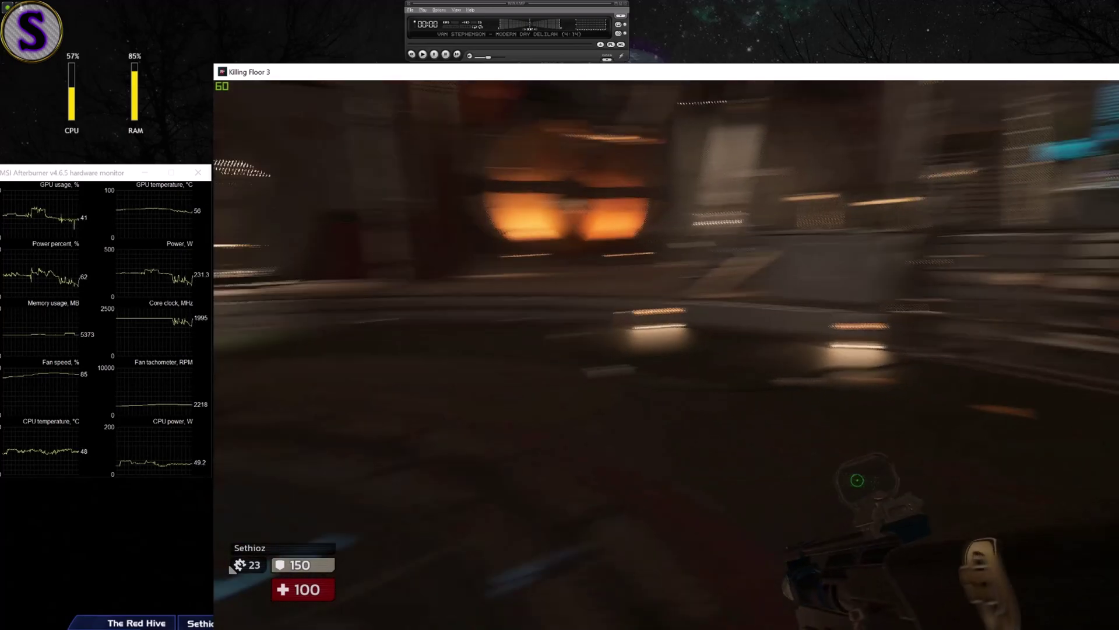
key(w)
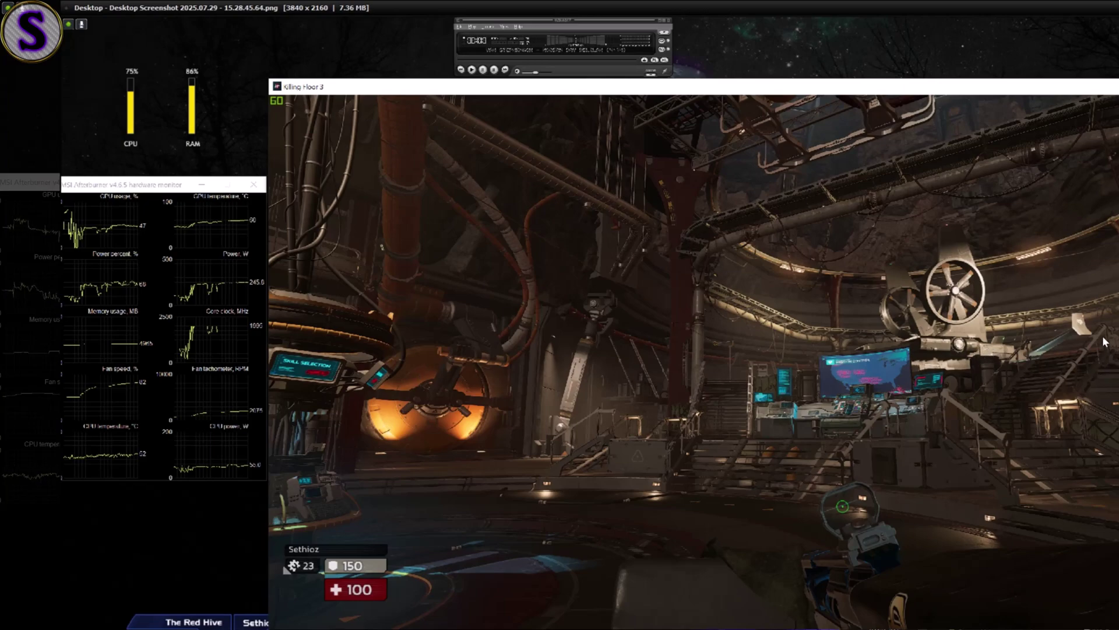
- Flip back and forth between the saved hub overview screenshots to compare lighting and hardware load
key(Left)
key(Right)
key(Left)
key(Right)
key(Left)
key(Right)
key(Left)
key(Right)
- Compare the floor shadow screenshots 15.37.22.53 and 15.37.39.92 by alternating between them
key(Right)
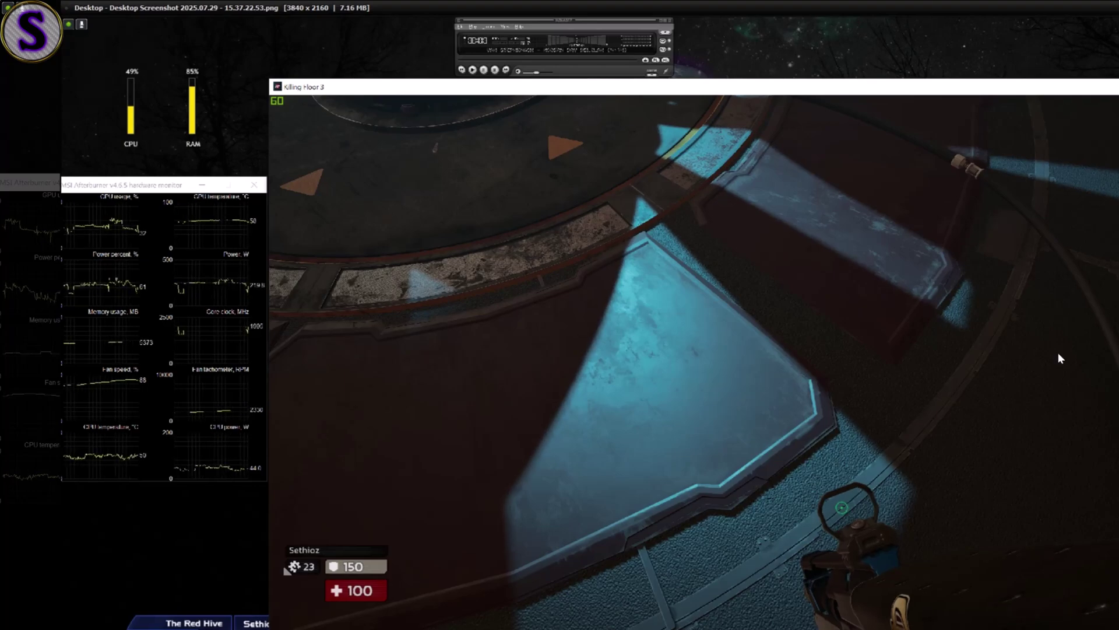
key(Right)
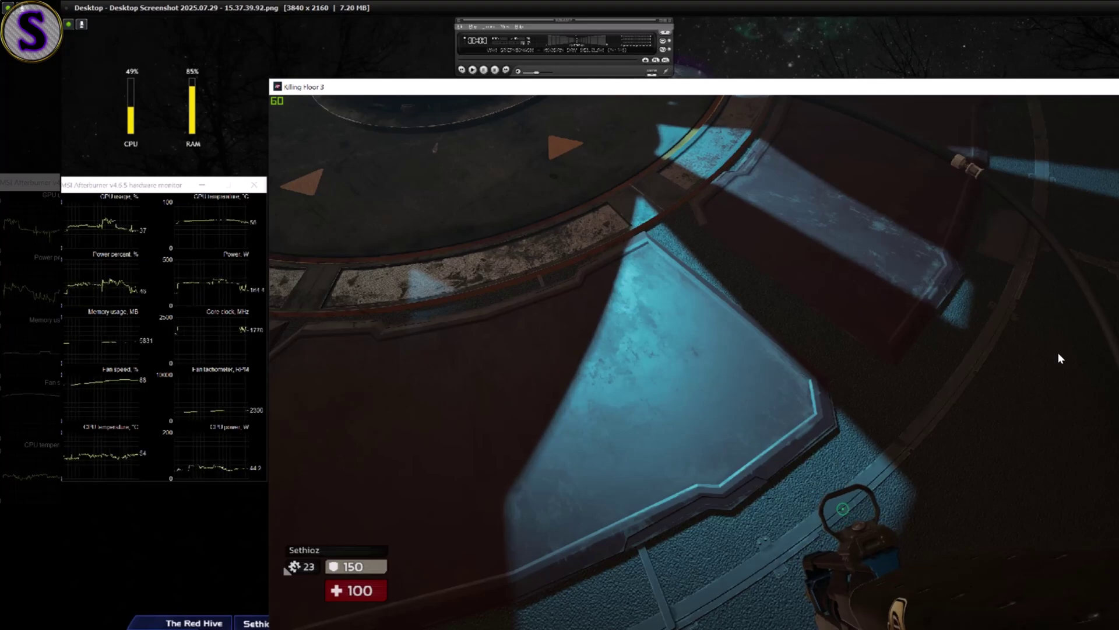
key(Left)
key(Right)
key(Left)
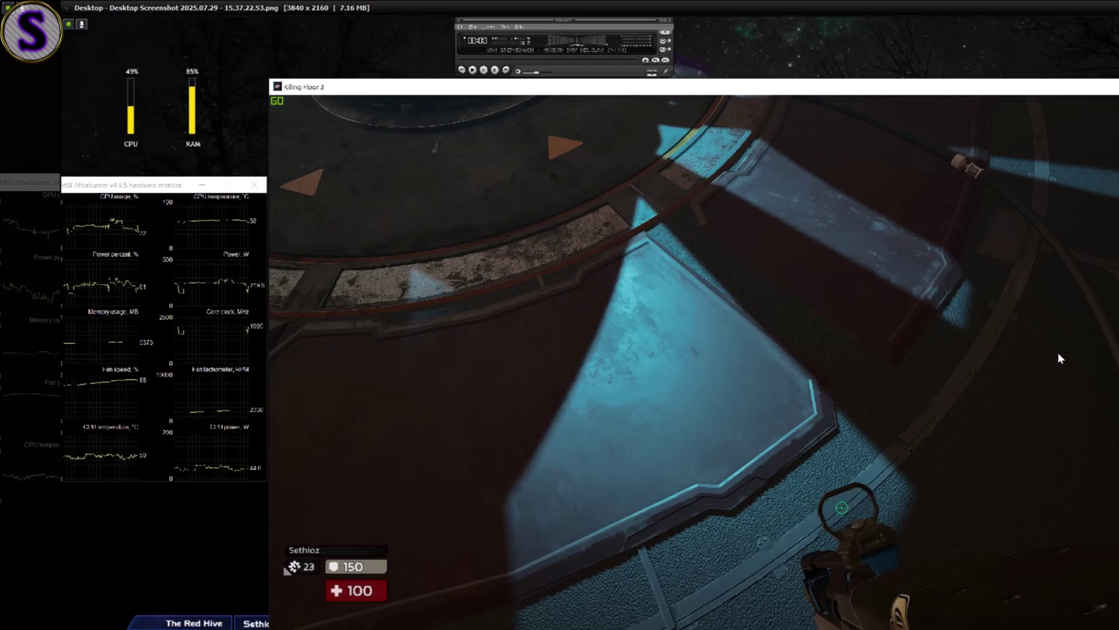
key(Right)
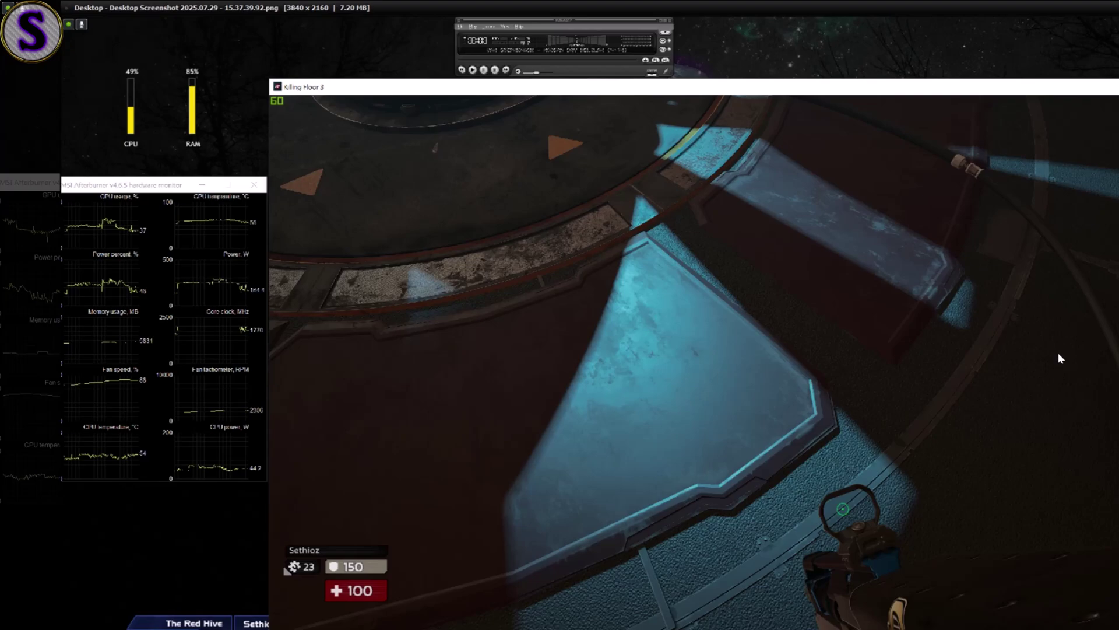
key(Left)
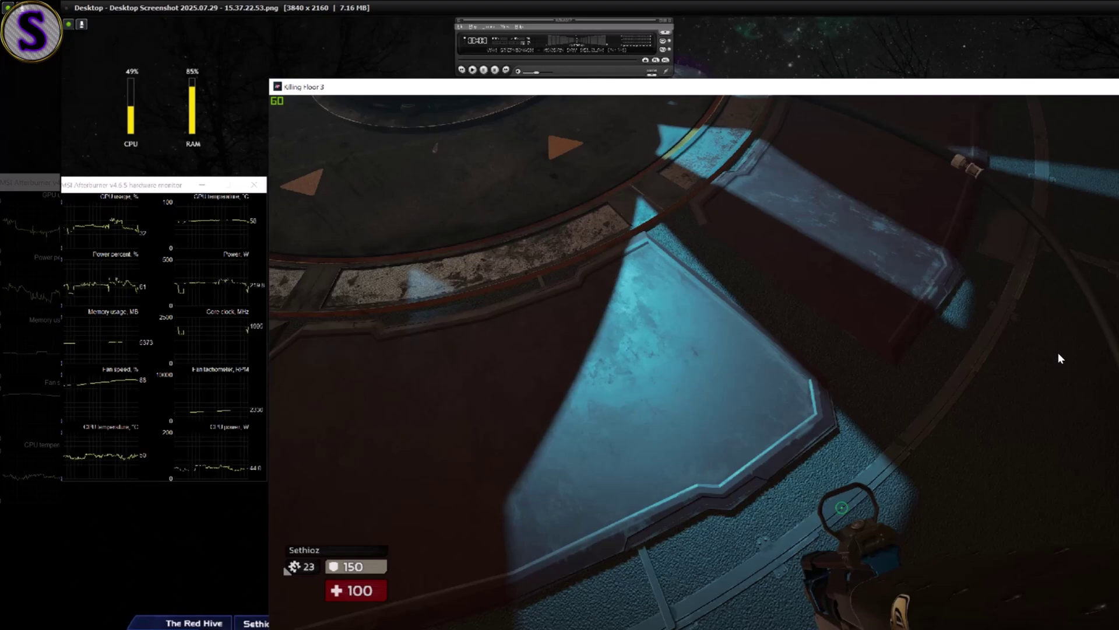
key(Right)
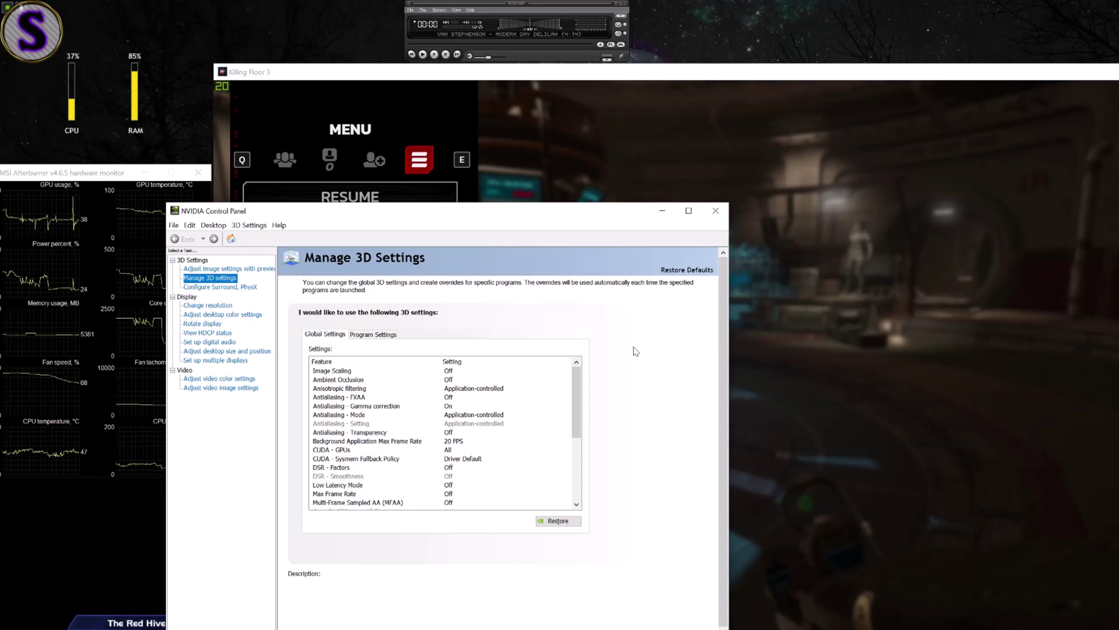
- Look through the global 3D settings in NVIDIA Control Panel, and show where the desktop offers to open that program
drag(575, 377, 573, 402)
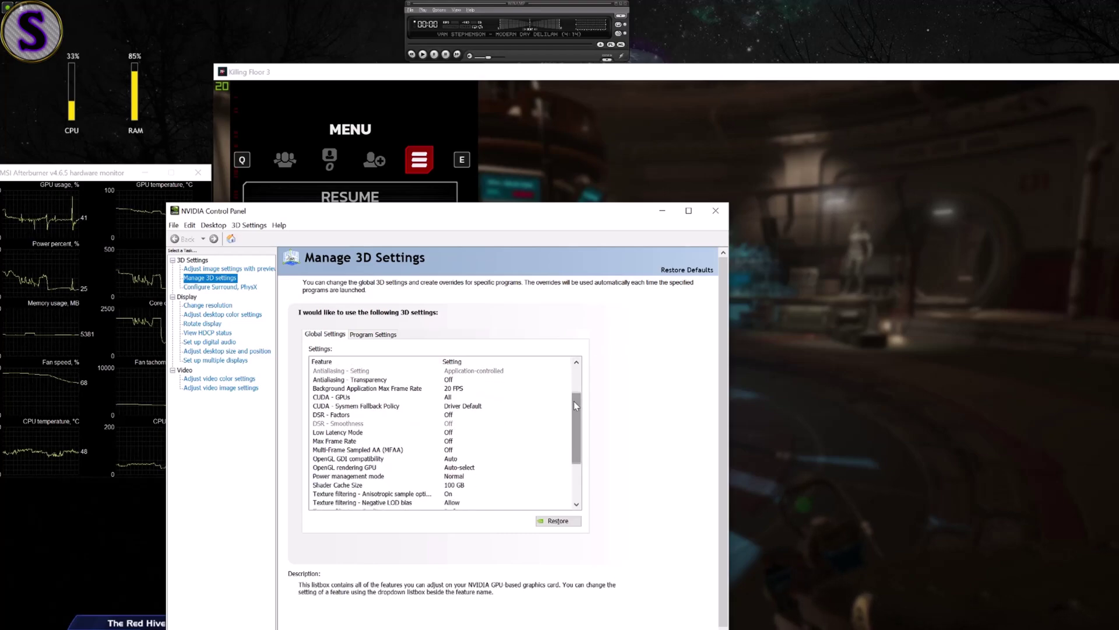
right_click(198, 132)
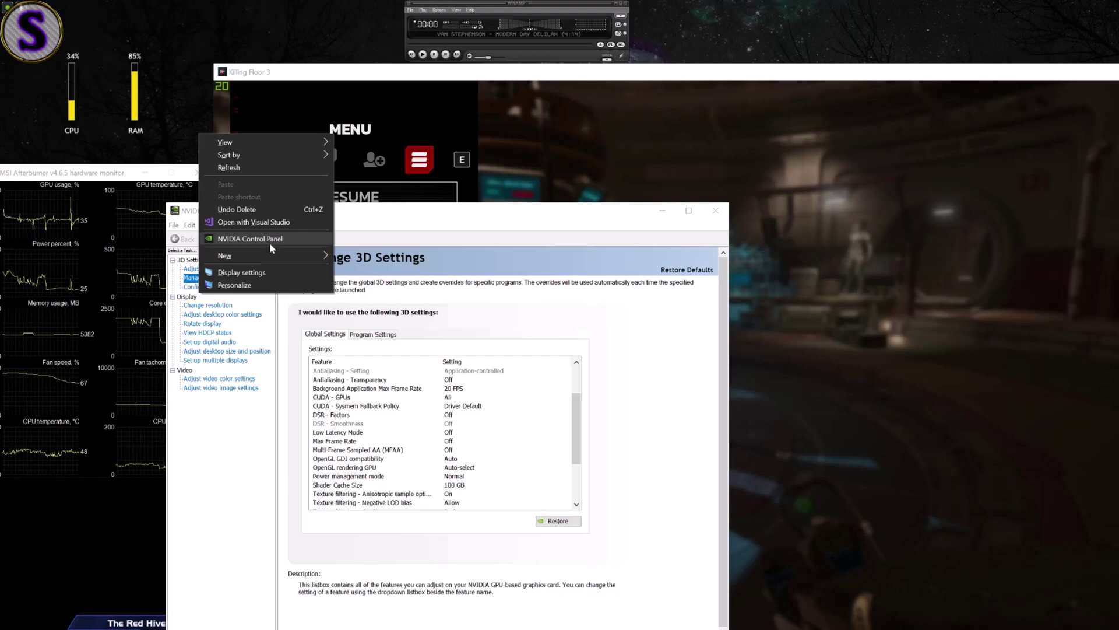
click(653, 465)
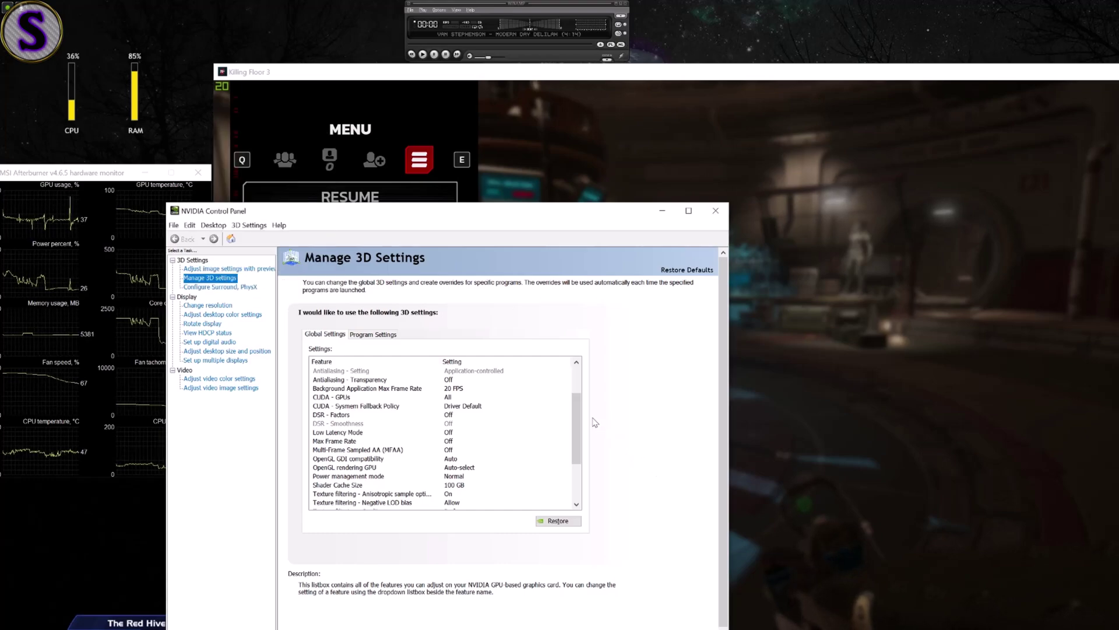
drag(575, 428, 574, 454)
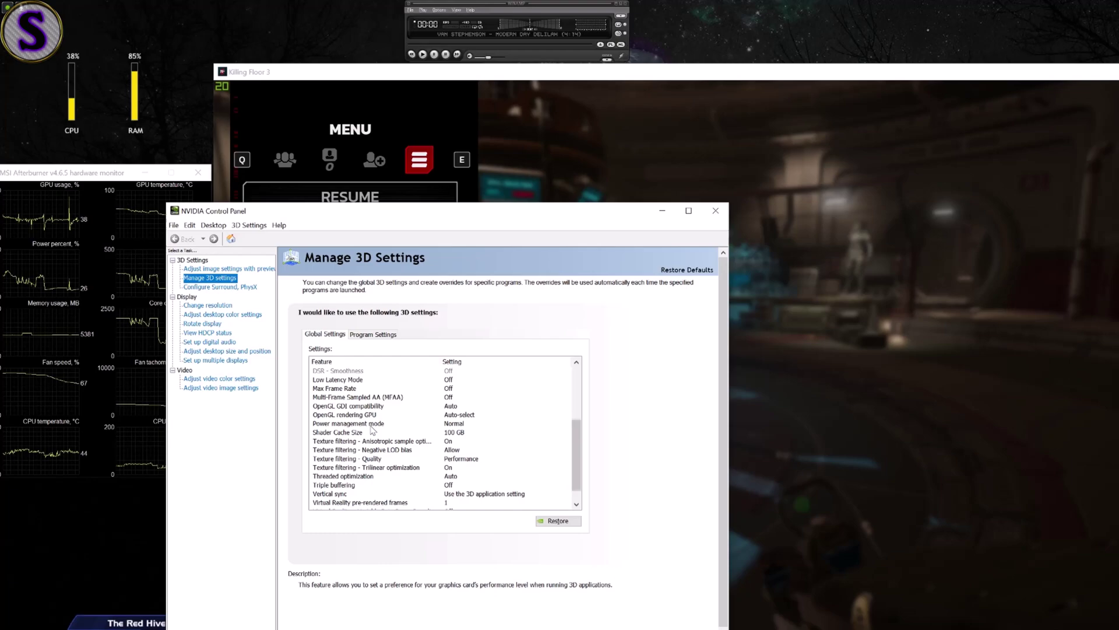
- Check the available Shader Cache Size options without changing the setting, read the feature description, and close NVIDIA Control Panel
click(344, 434)
click(344, 434)
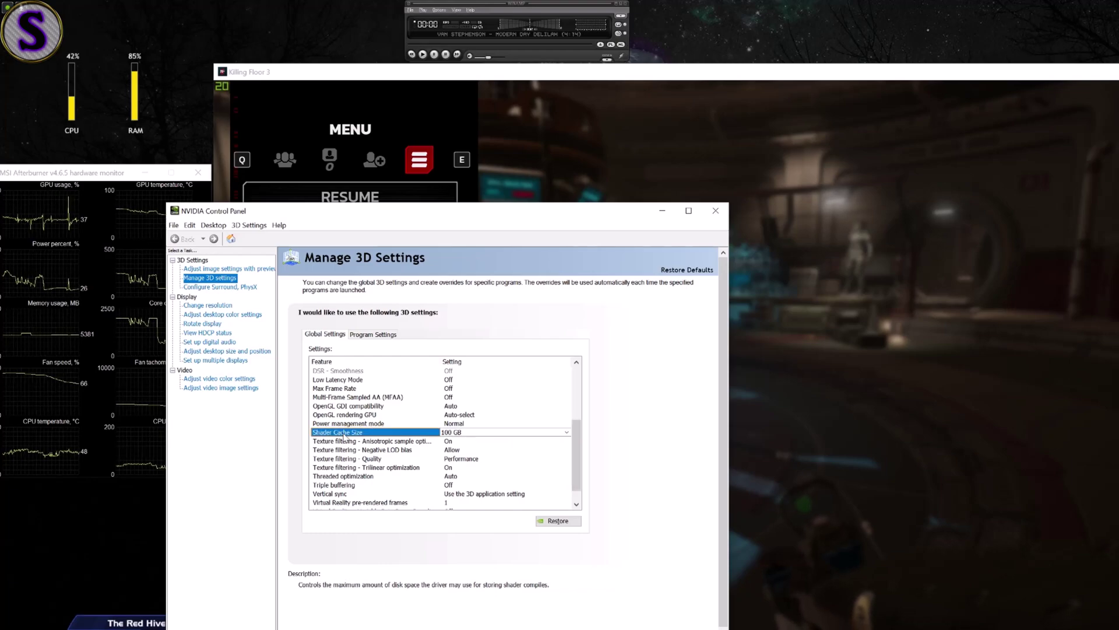
click(551, 435)
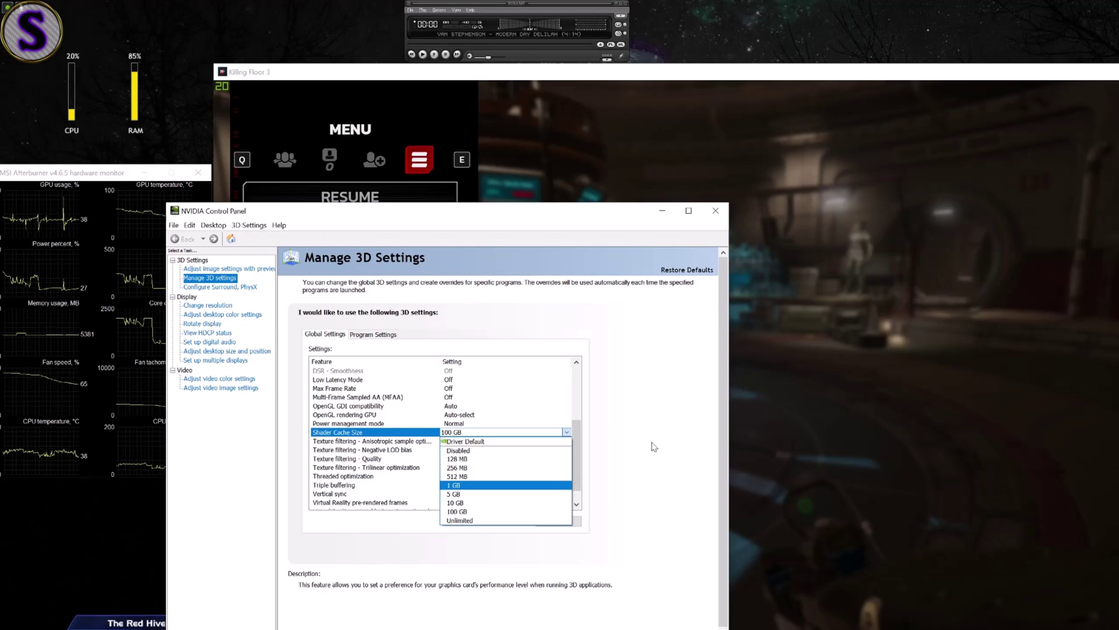
key(Escape)
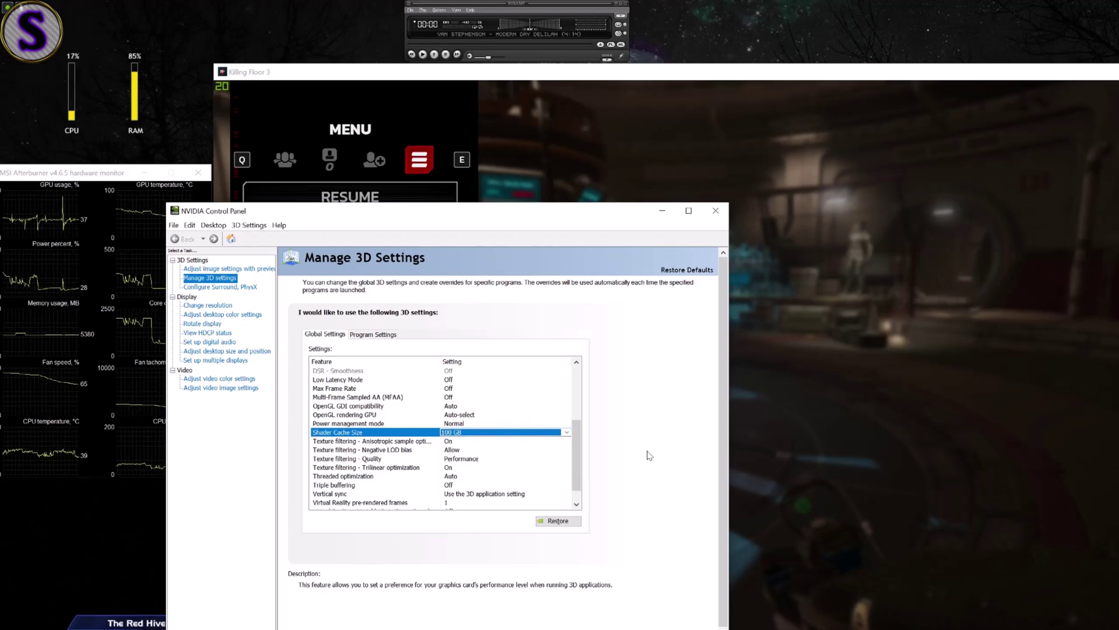
click(647, 455)
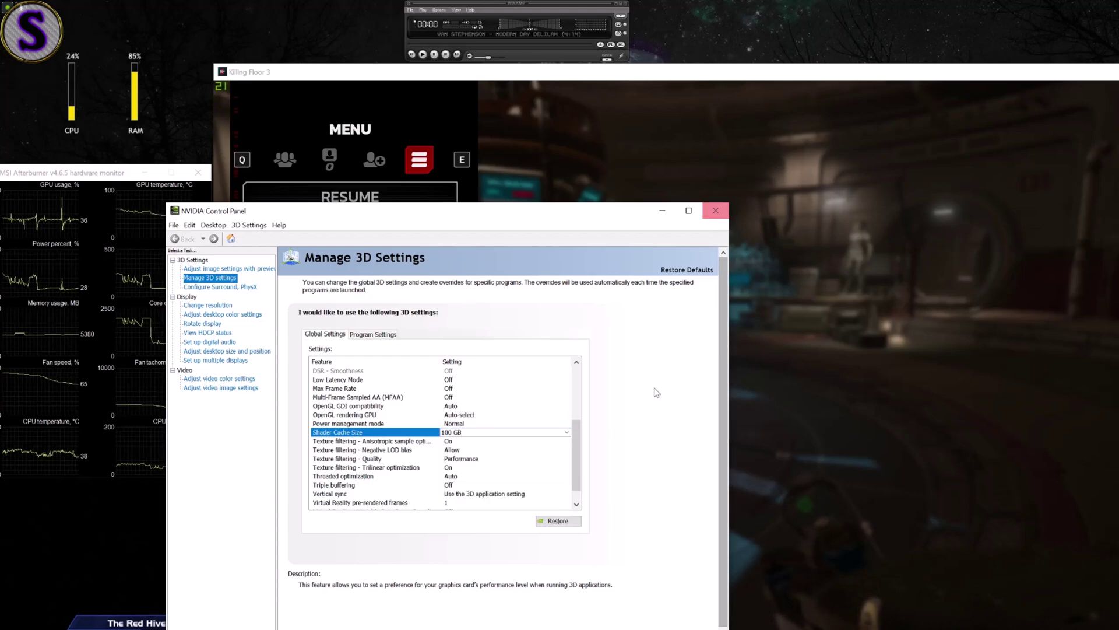
drag(724, 400, 714, 577)
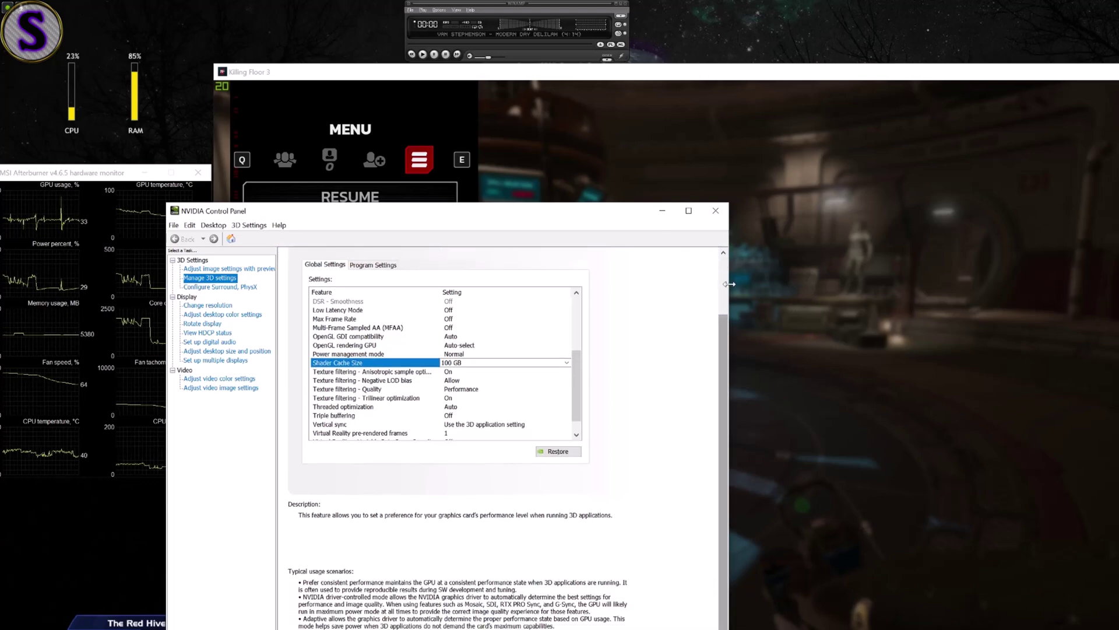
click(716, 211)
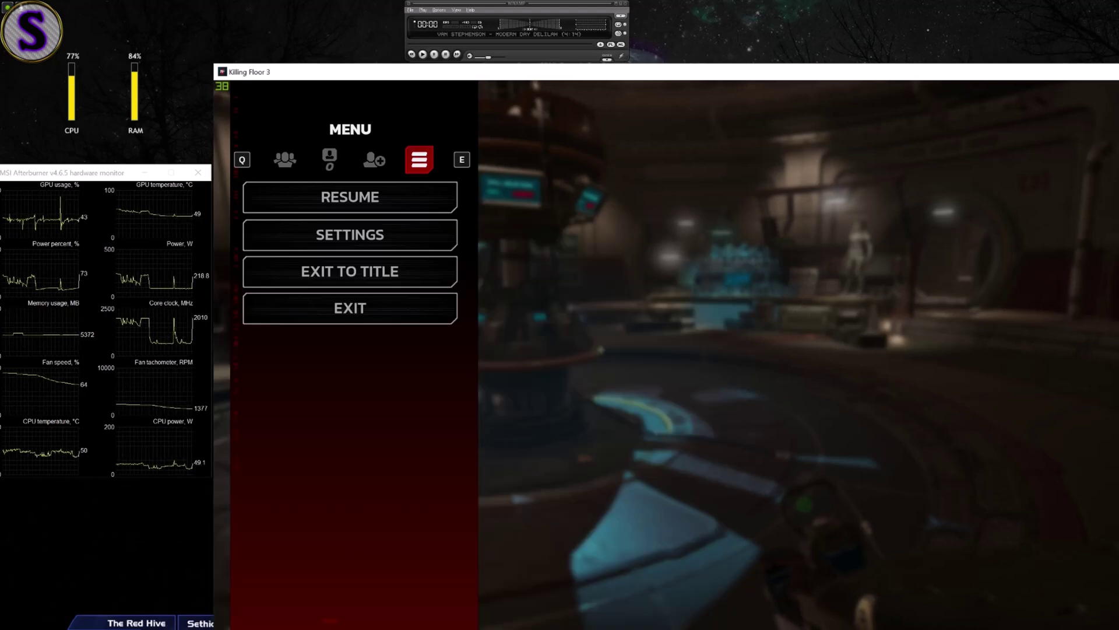
- Bring the DXCache folder's properties into view, check the folder's size, and close the dialog without changes
drag(1118, 606, 702, 303)
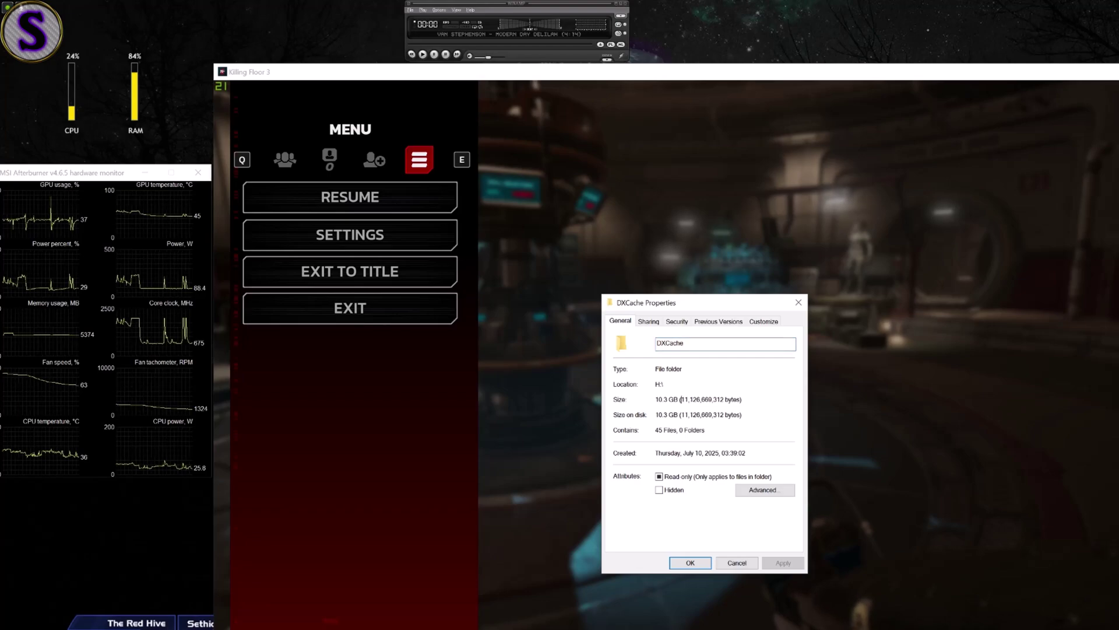
drag(655, 400, 738, 399)
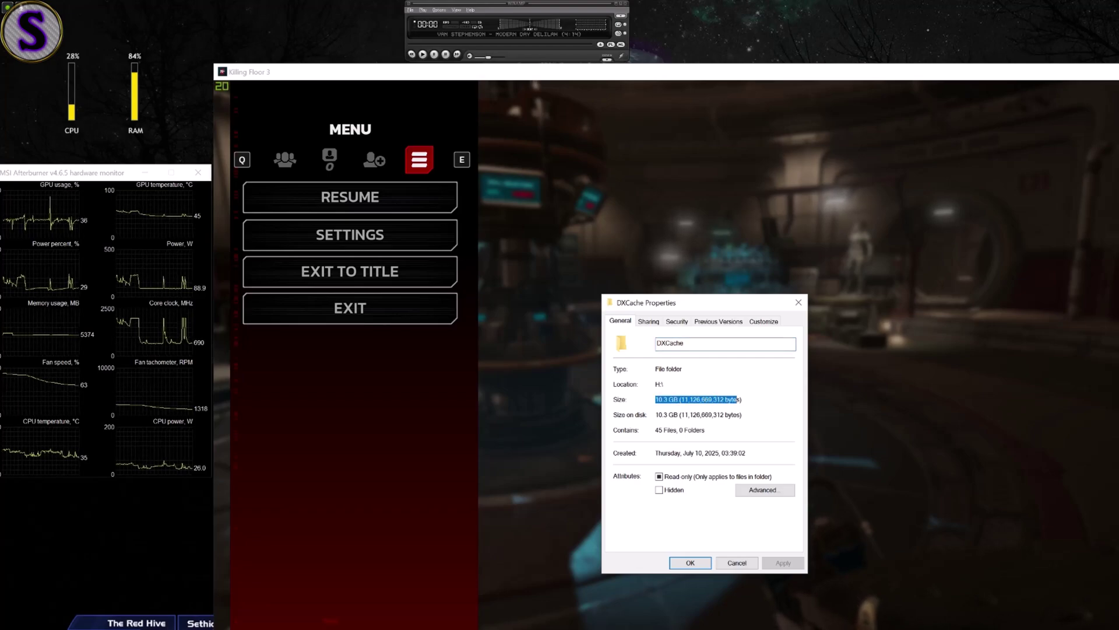
click(742, 399)
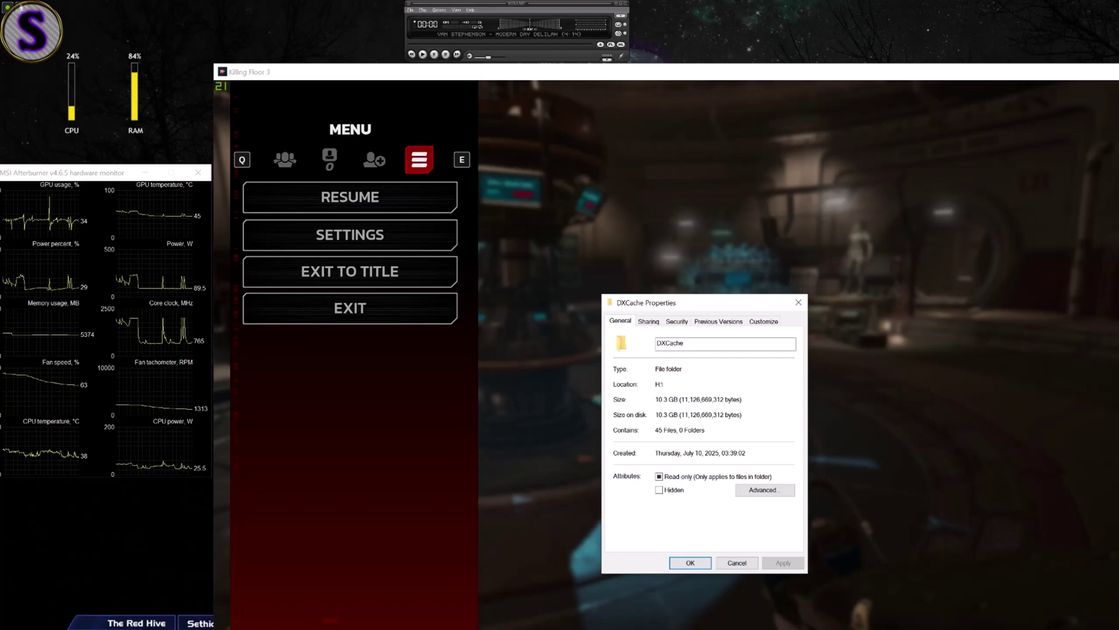
click(737, 563)
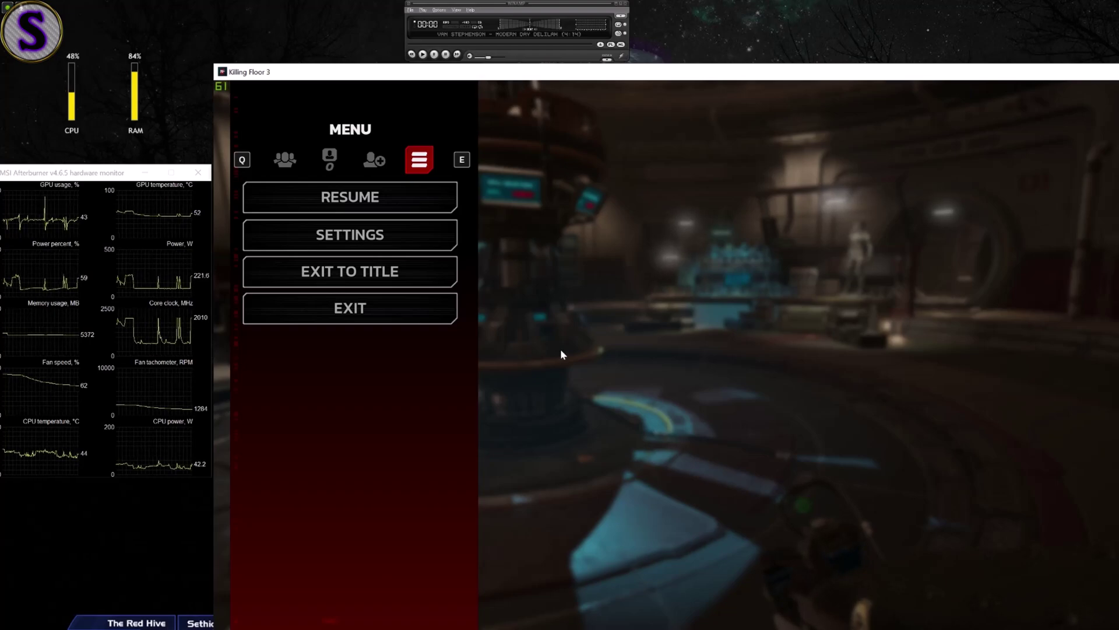
- Resume Killing Floor 3 and move back and forth facing the Mission Control area to examine the scene's visuals and hardware load
click(370, 204)
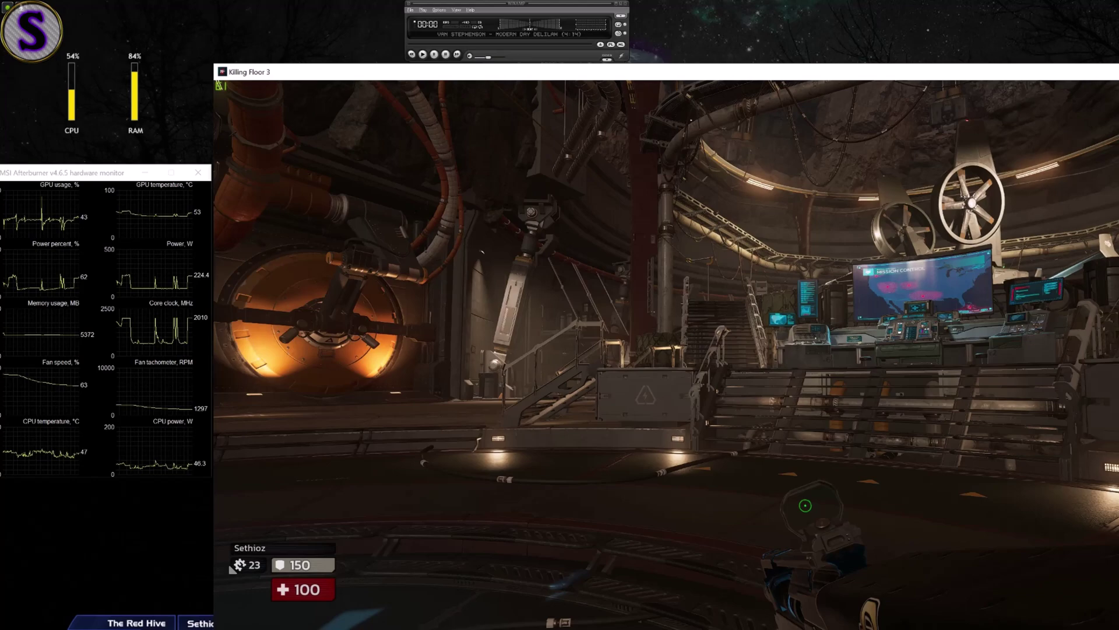
key(w)
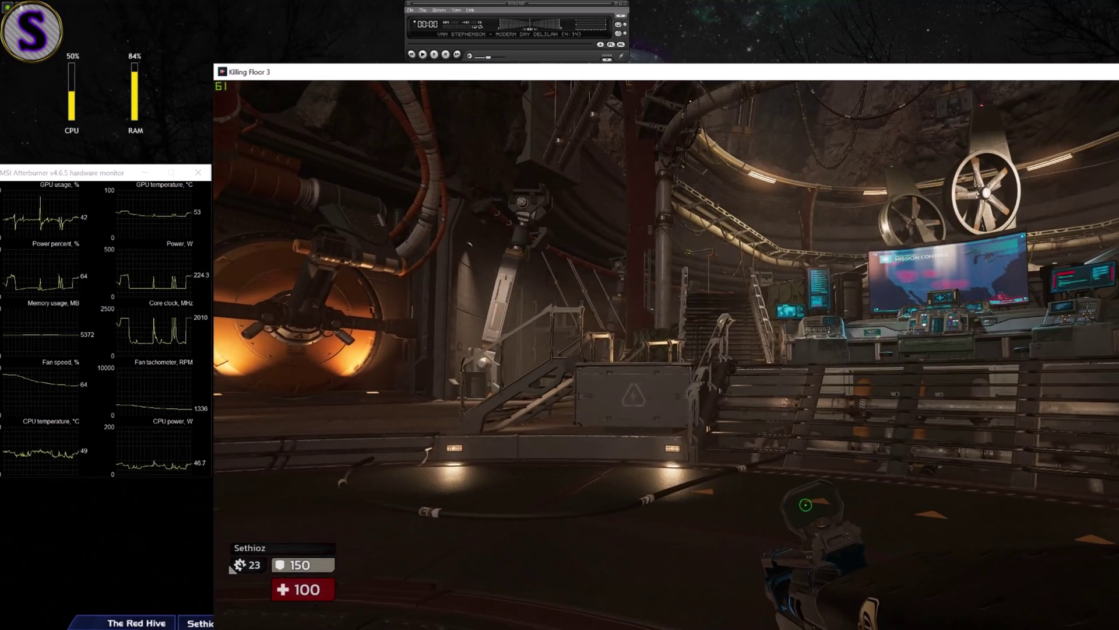
key(s)
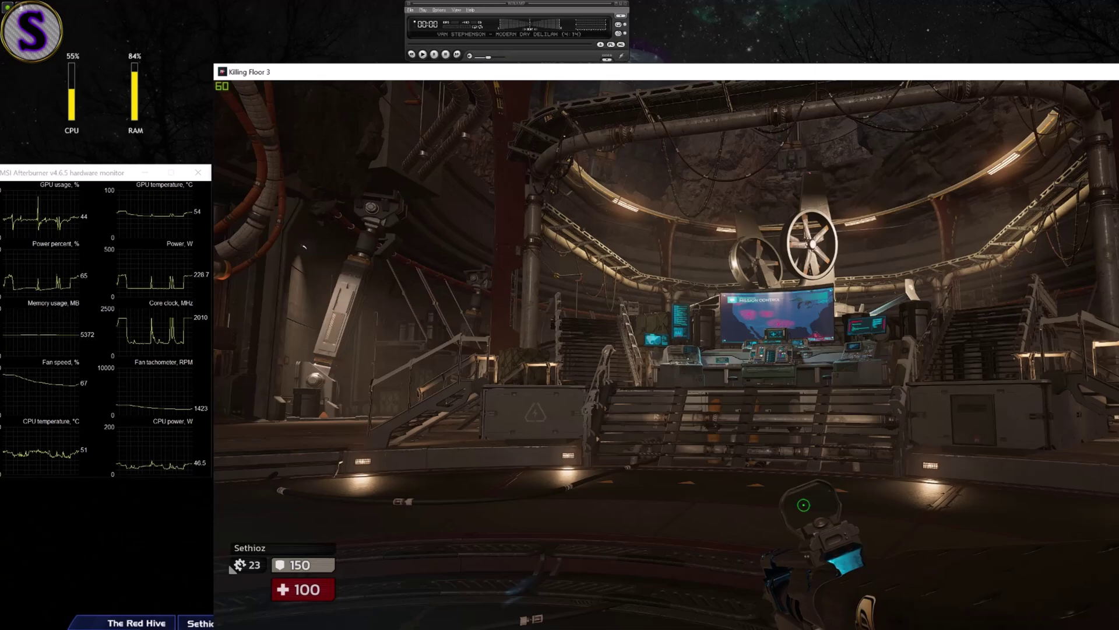
key(w)
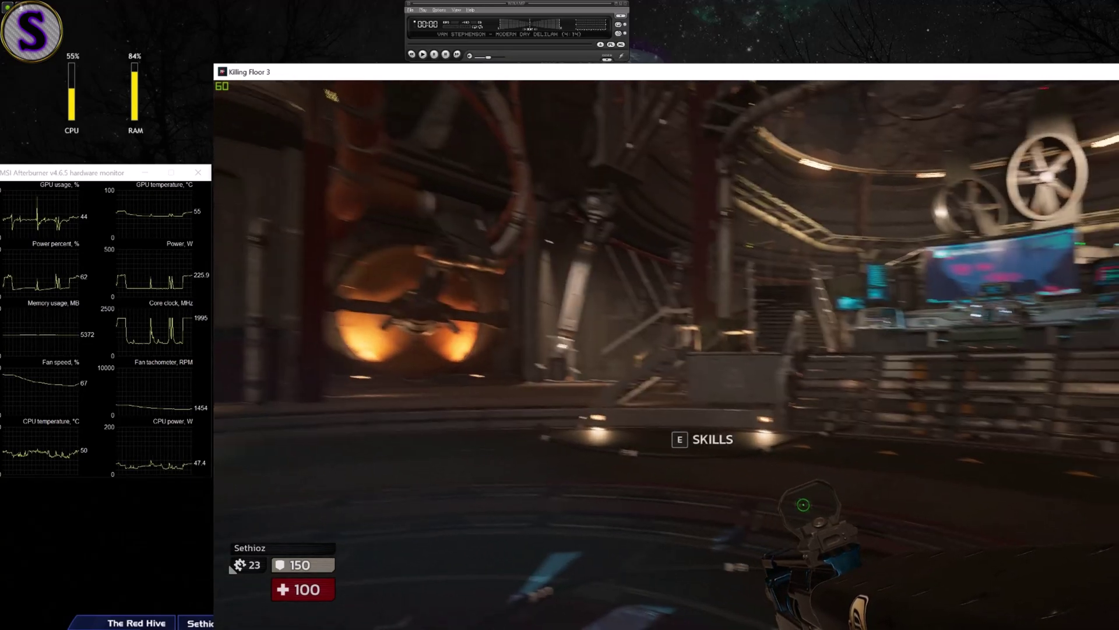
key(w)
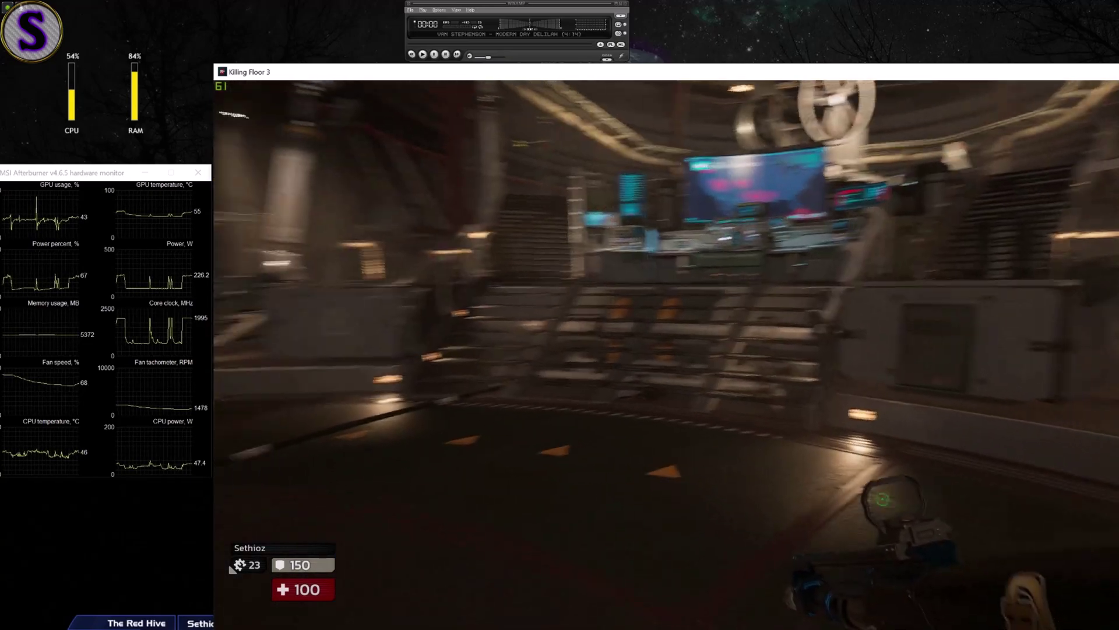
key(s)
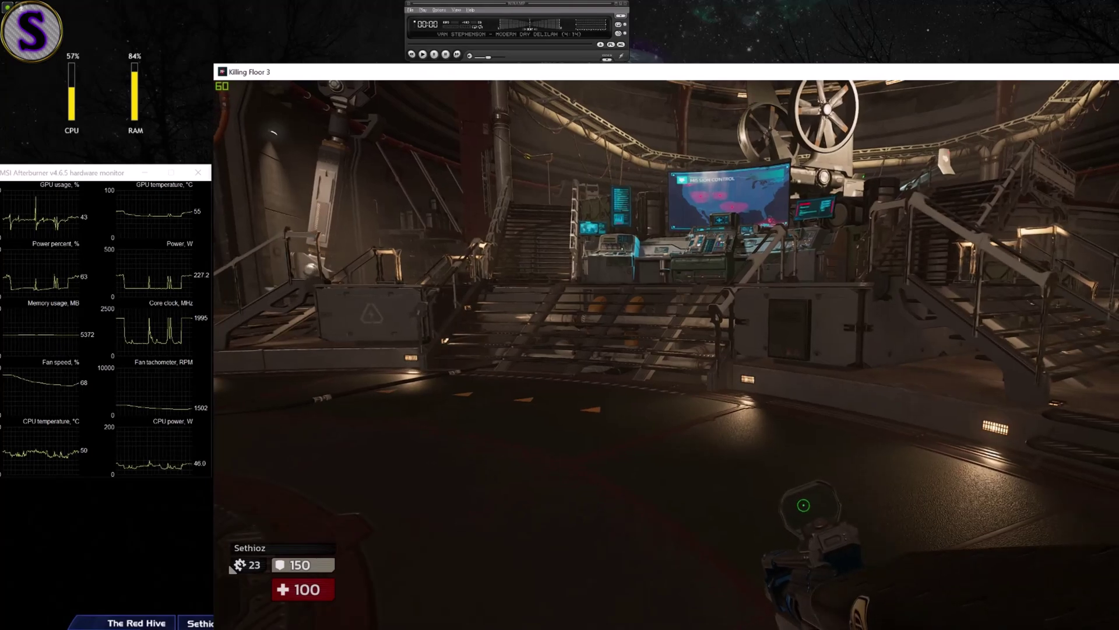